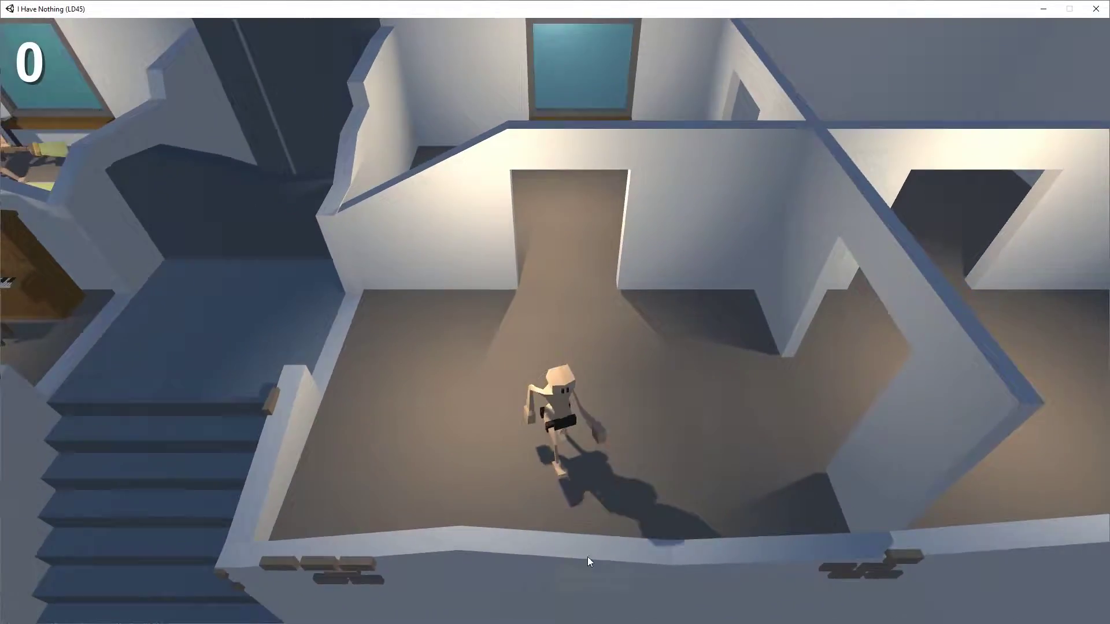
# Step: Walk left to the pink sofa, carry it right and throw it into the empty room
pyautogui.press('a')
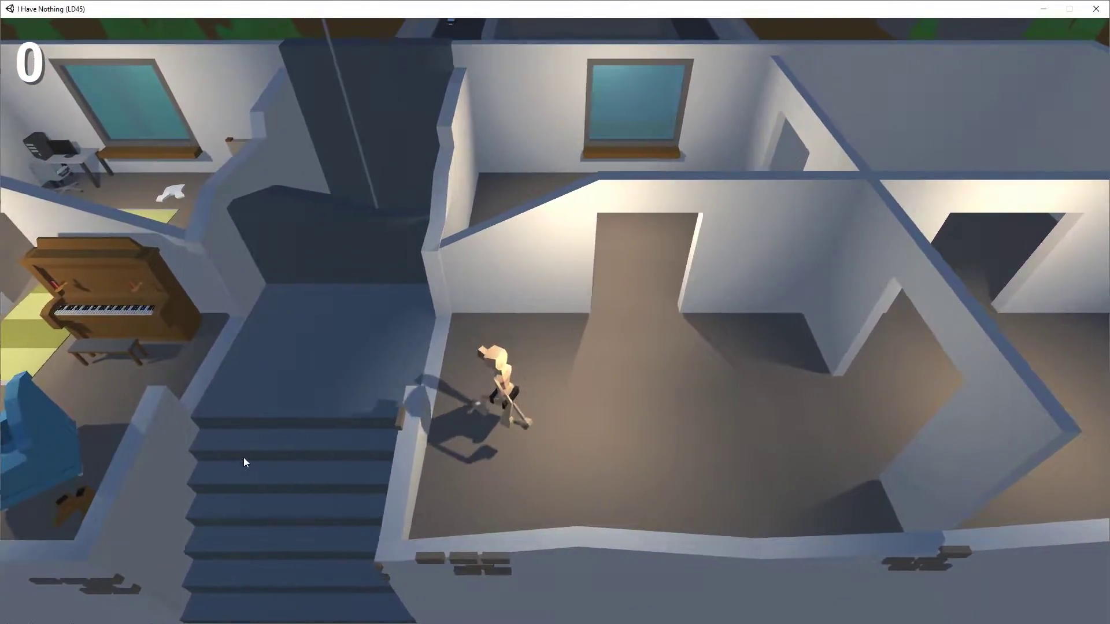
pyautogui.press('a')
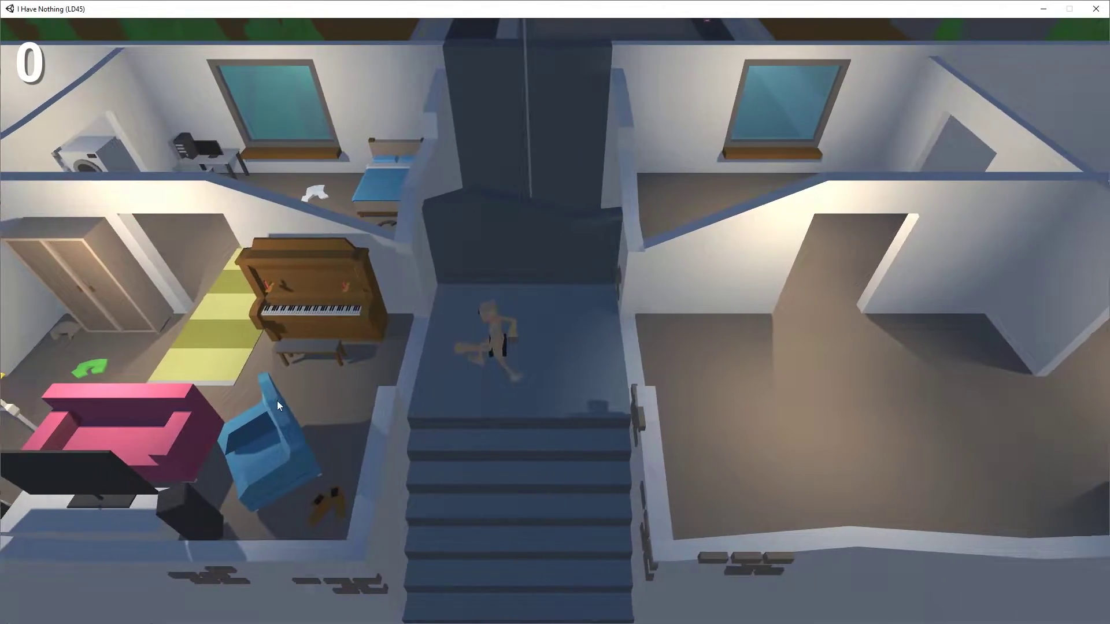
pyautogui.press('a')
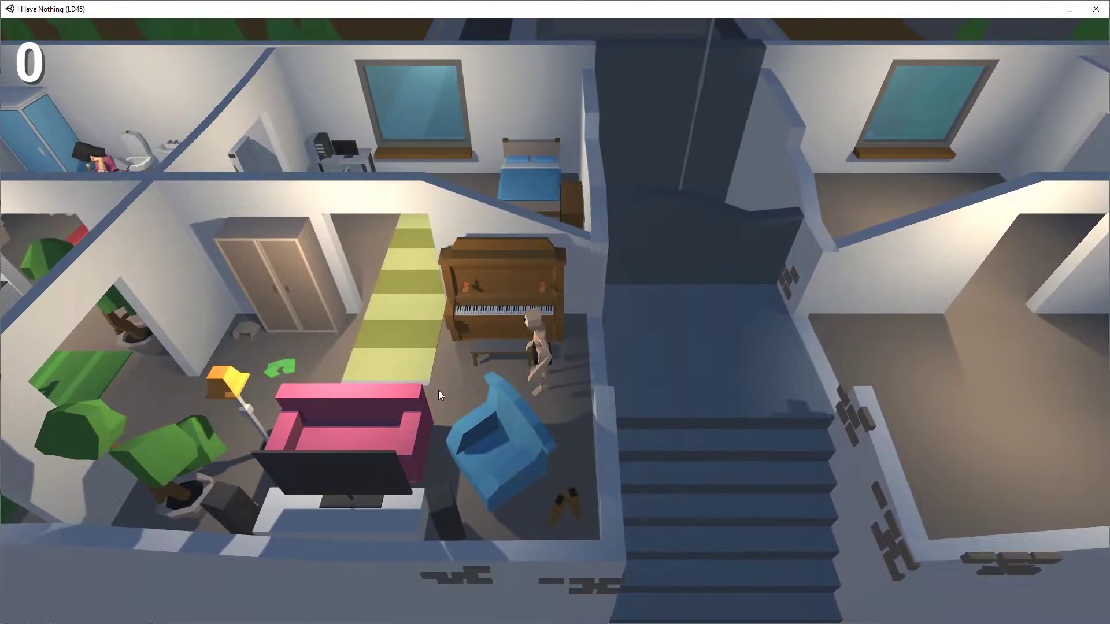
pyautogui.press('a')
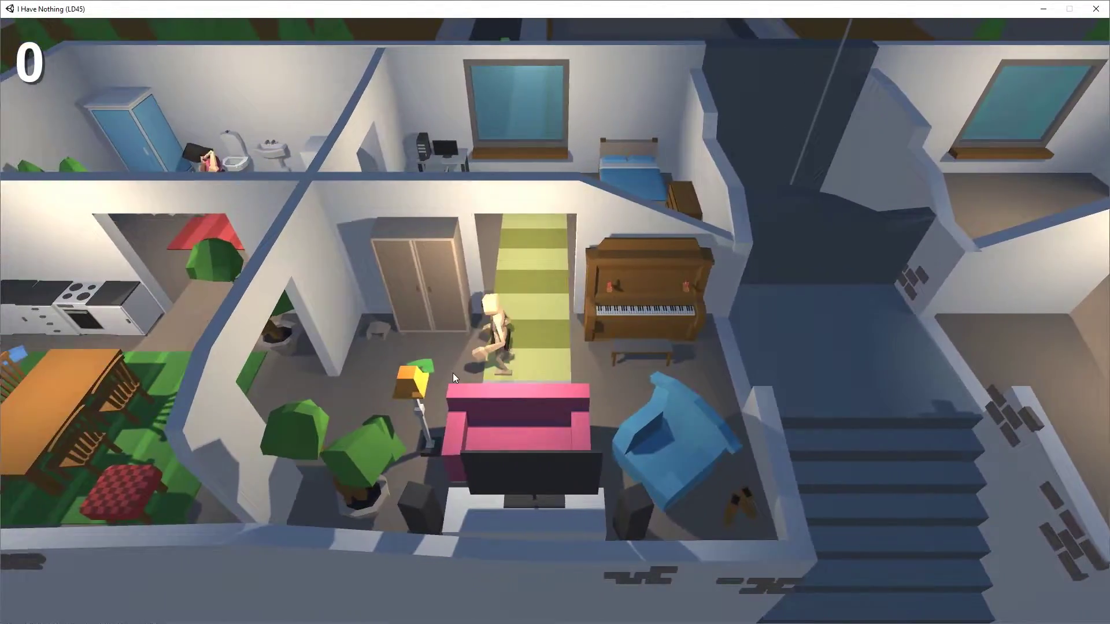
pyautogui.press('a')
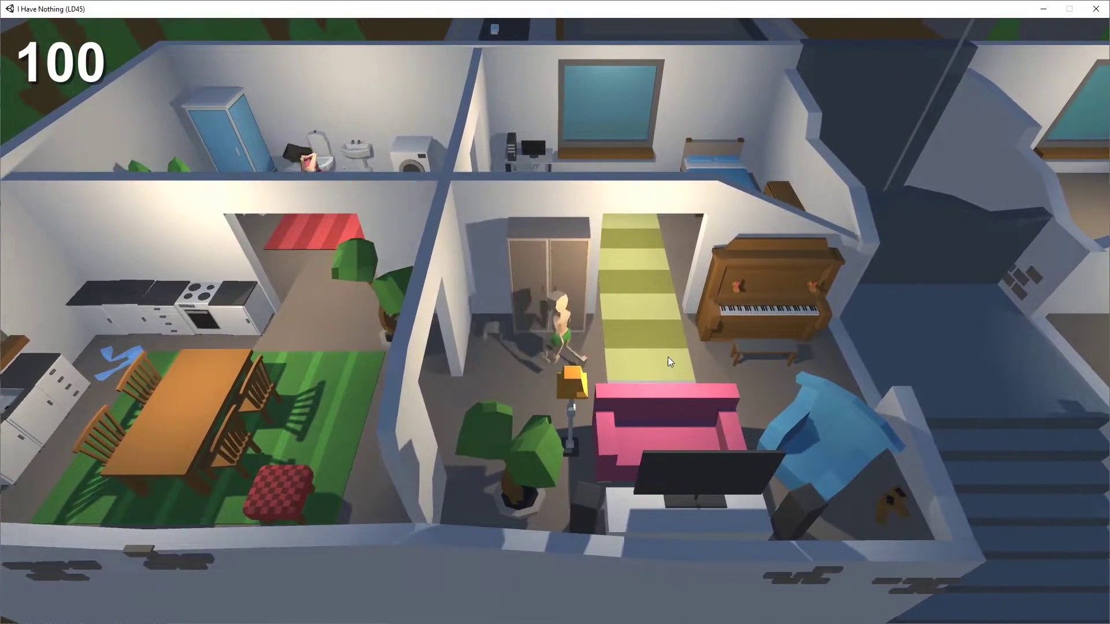
pyautogui.click(668, 356)
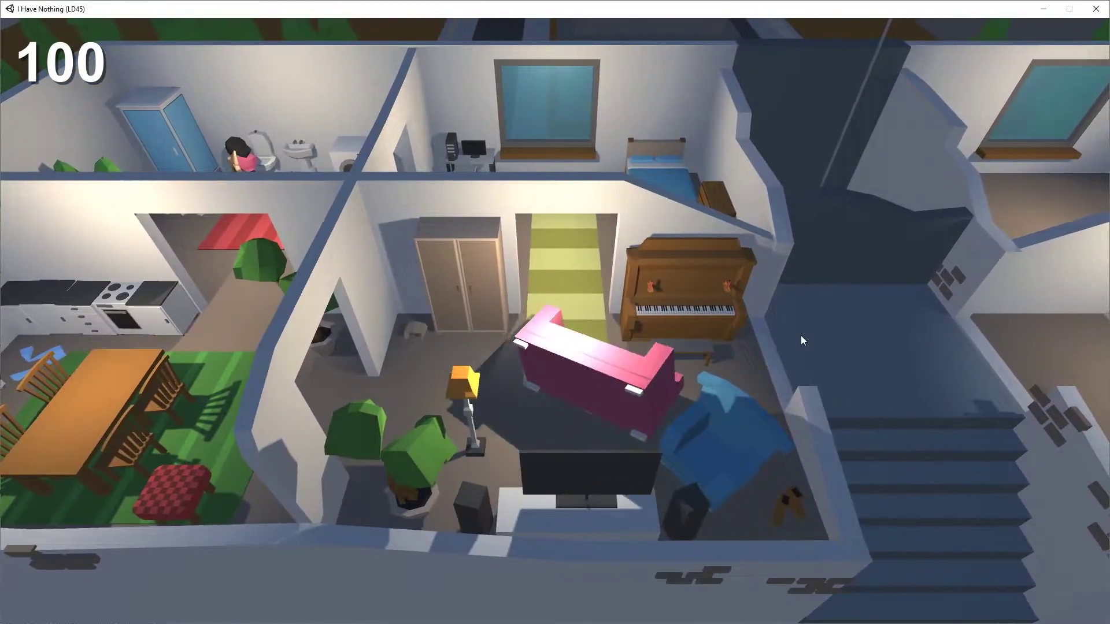
pyautogui.press('d')
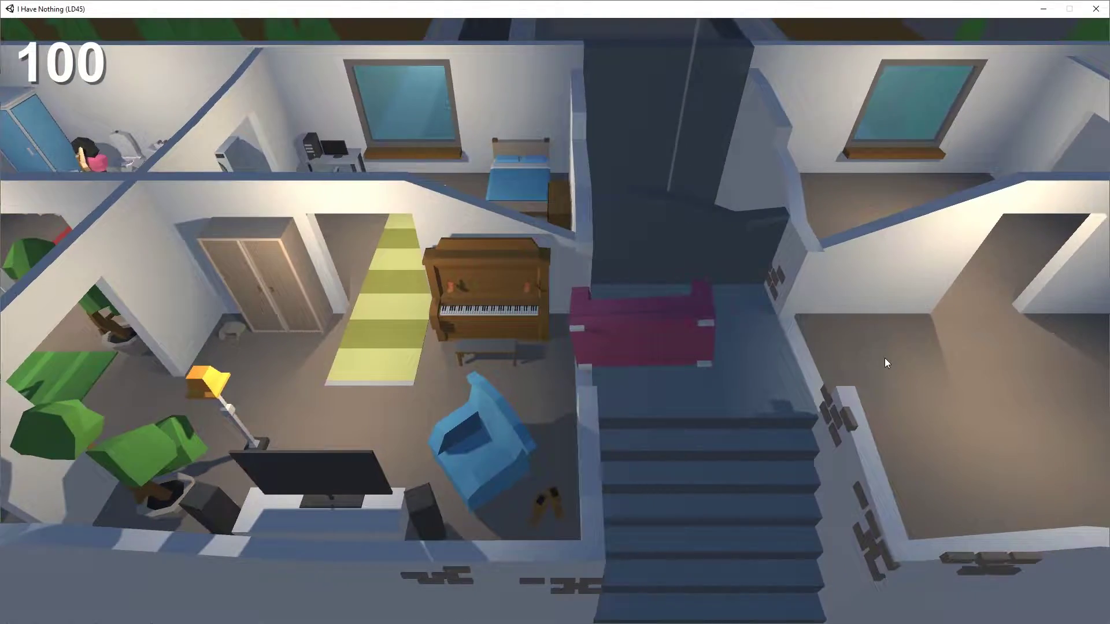
pyautogui.press('d')
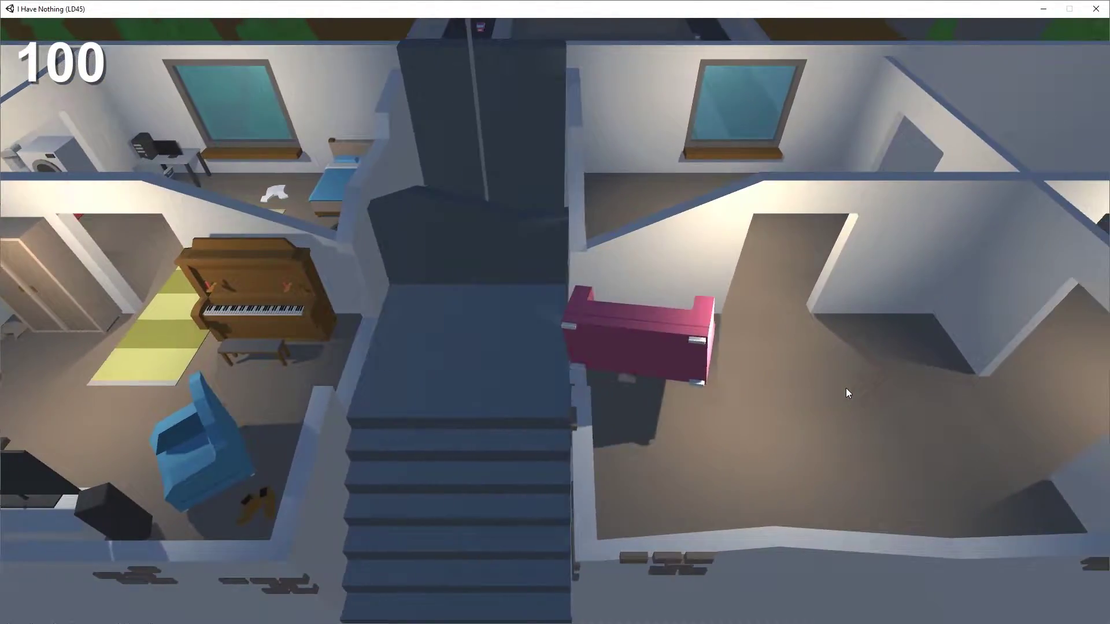
pyautogui.click(845, 388)
# Step: Fetch the blue armchair from the left room and drop it beside the sofa
pyautogui.press('a')
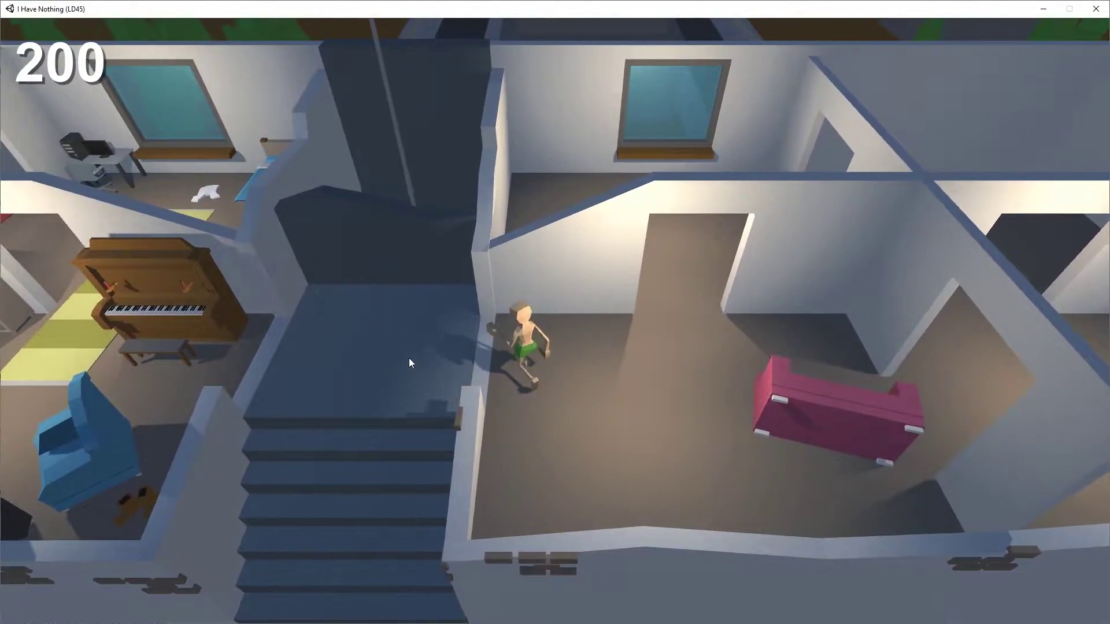
pyautogui.press('a')
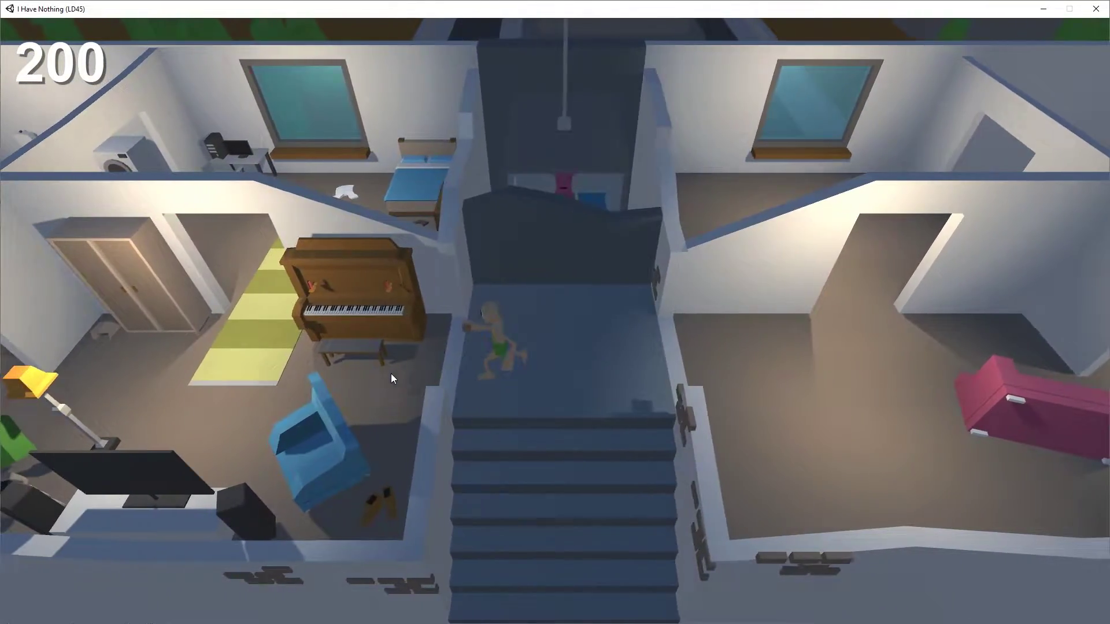
pyautogui.press('a')
pyautogui.click(481, 439)
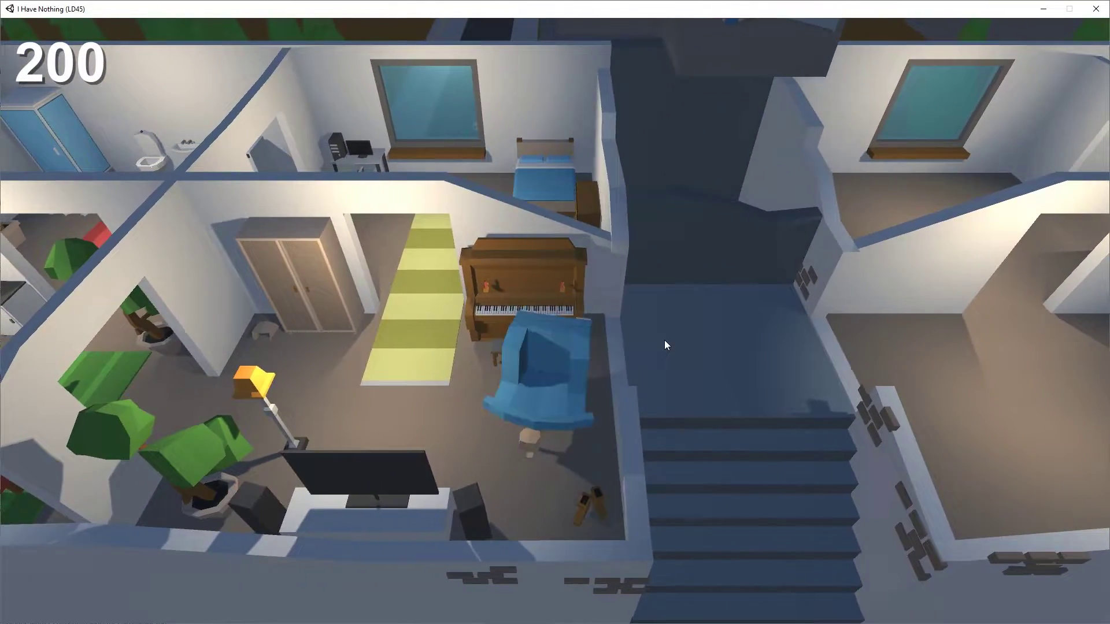
pyautogui.press('d')
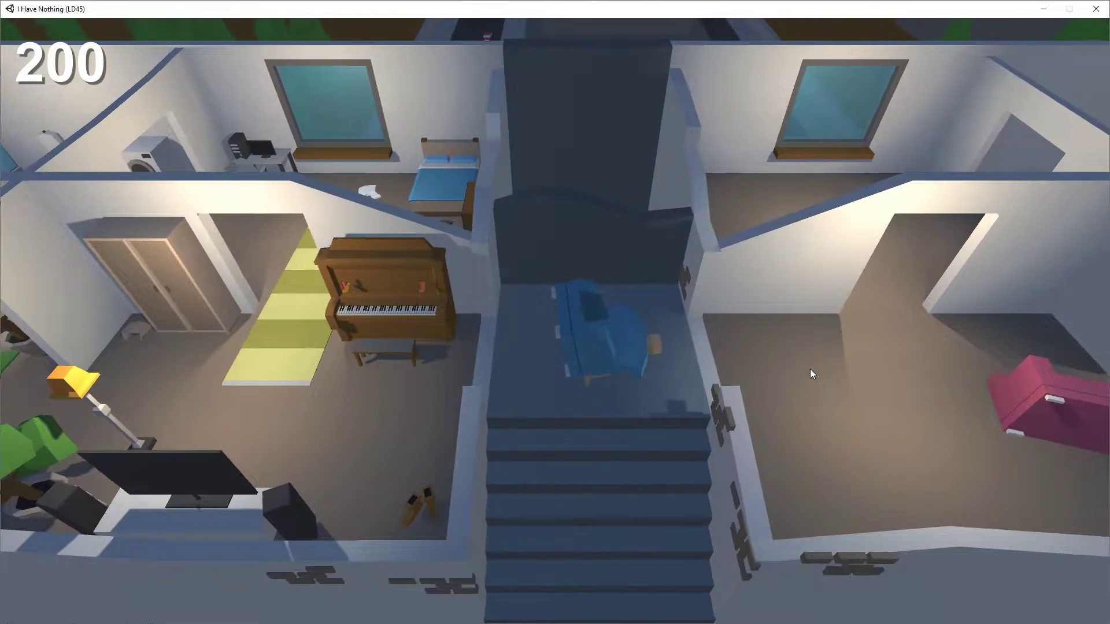
pyautogui.press('d')
pyautogui.click(791, 381)
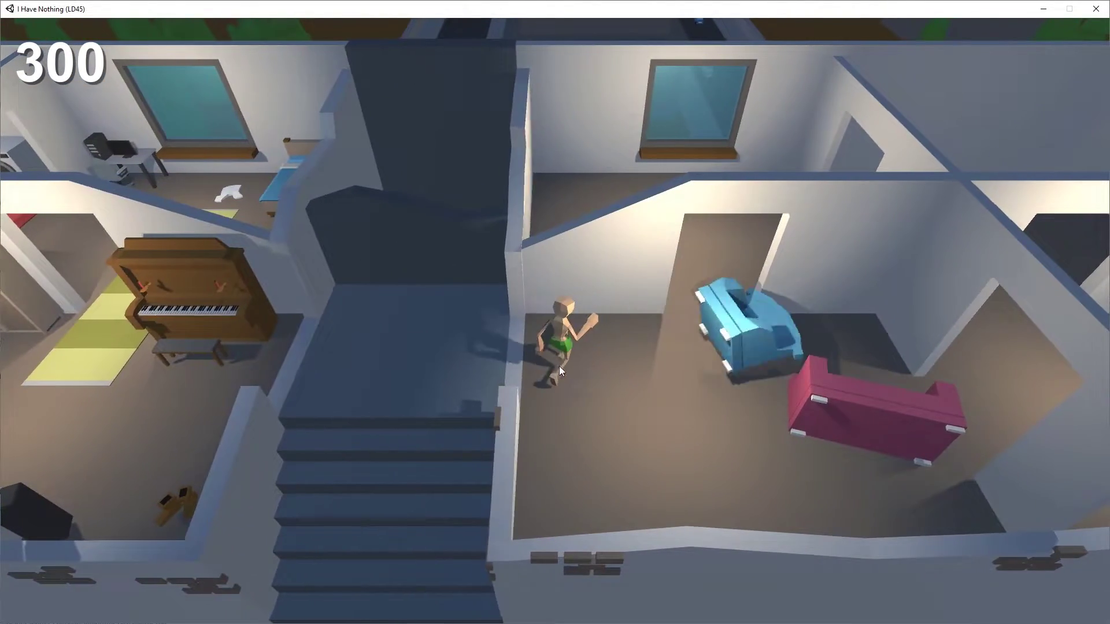
# Step: Haul the washing machine out of the upstairs bathroom onto the floor, reaching 500 points
pyautogui.press('a')
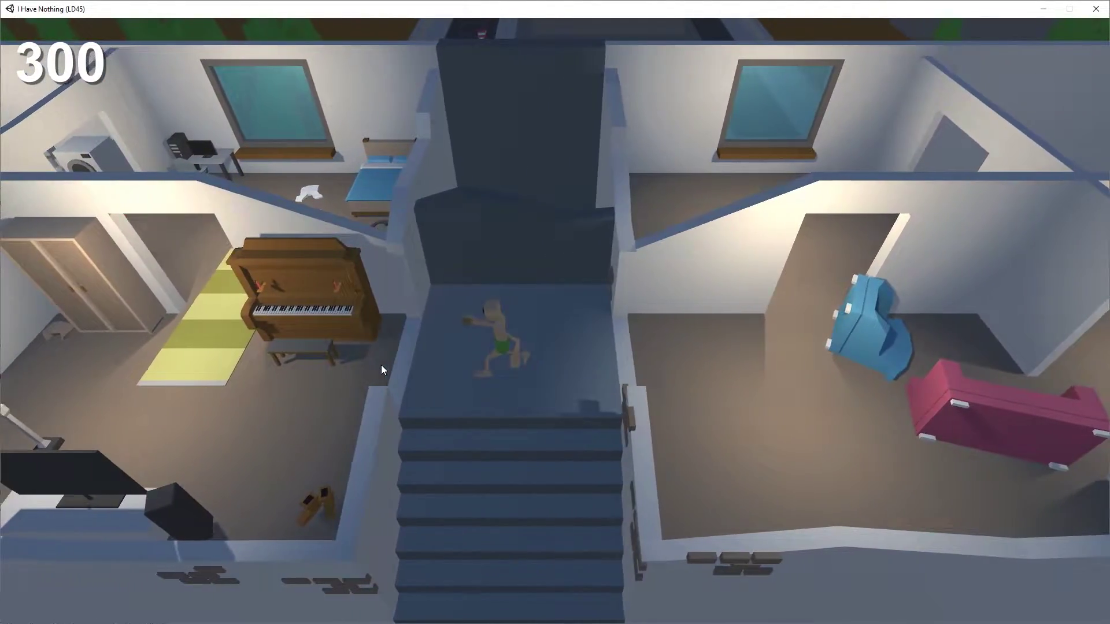
pyautogui.press('a')
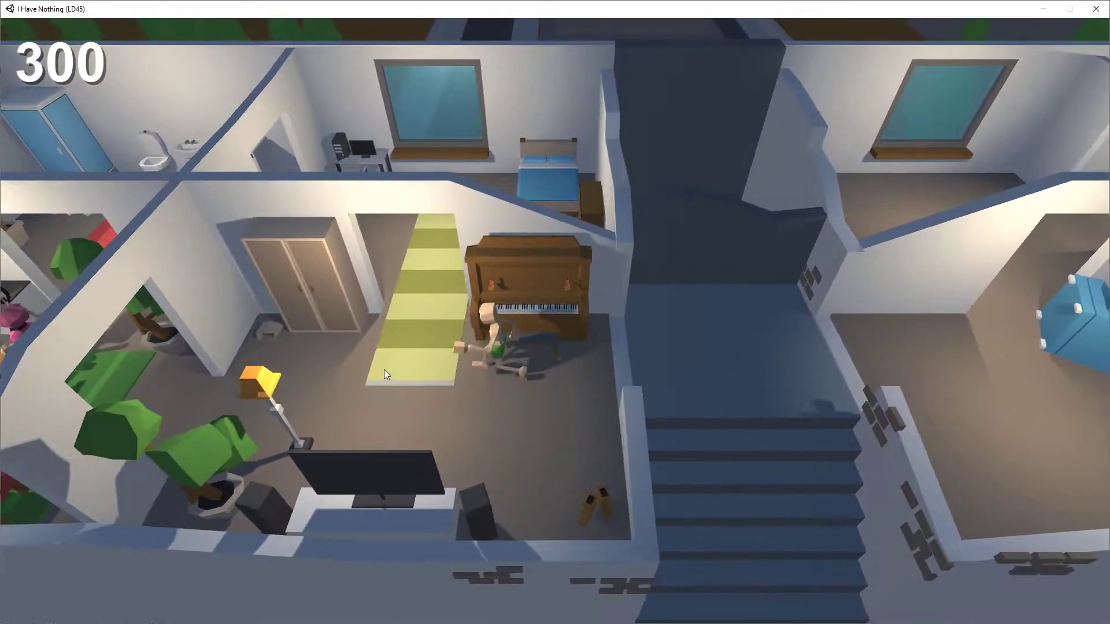
pyautogui.press('w')
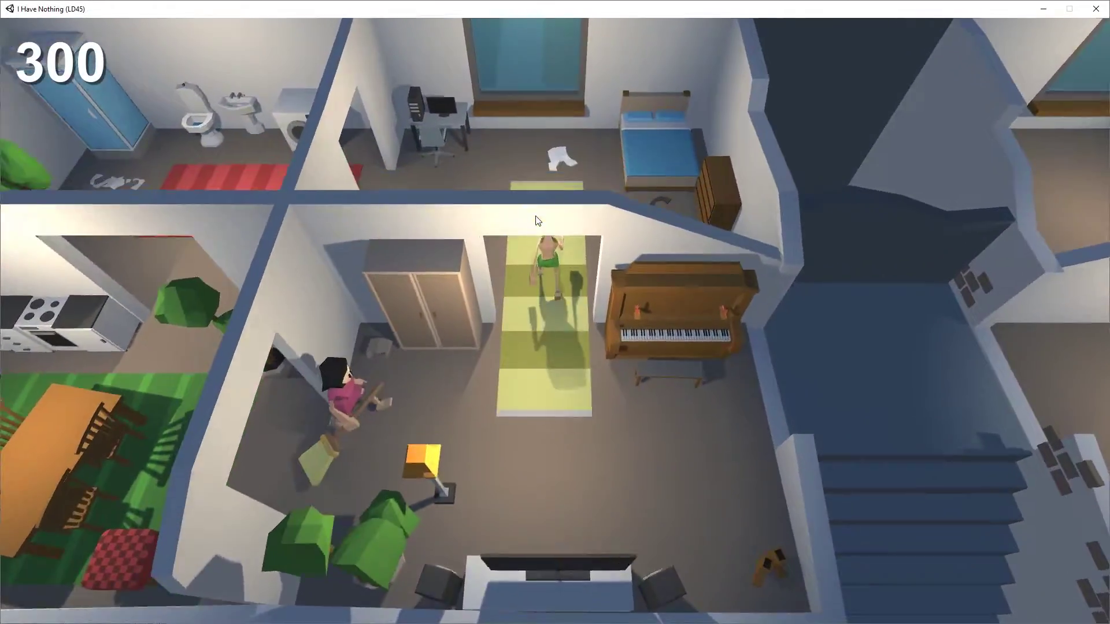
pyautogui.press('w')
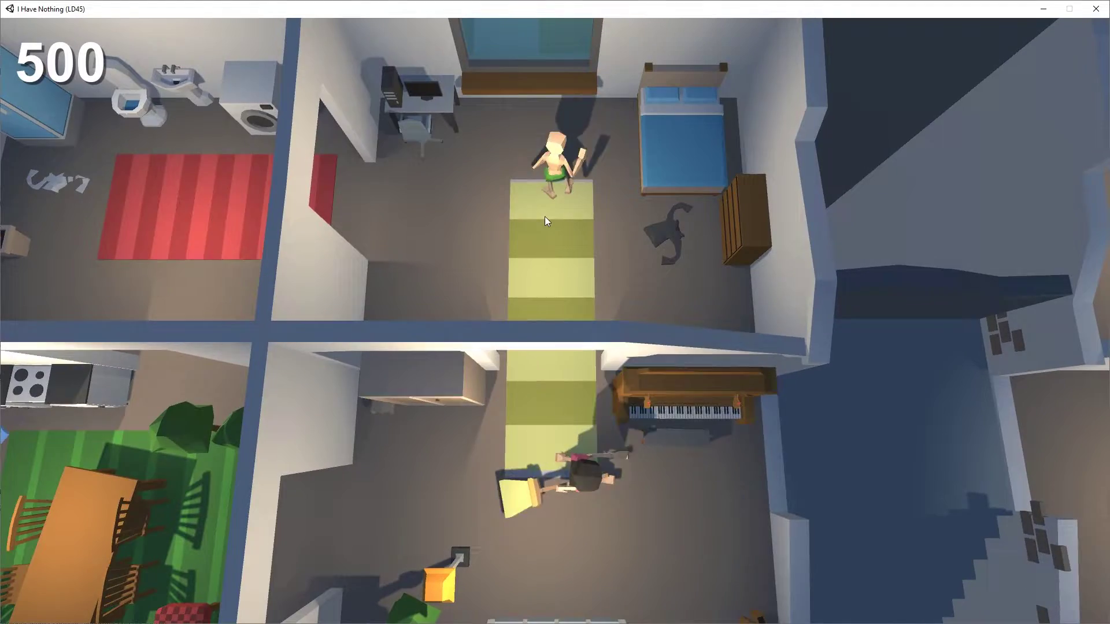
pyautogui.press('a')
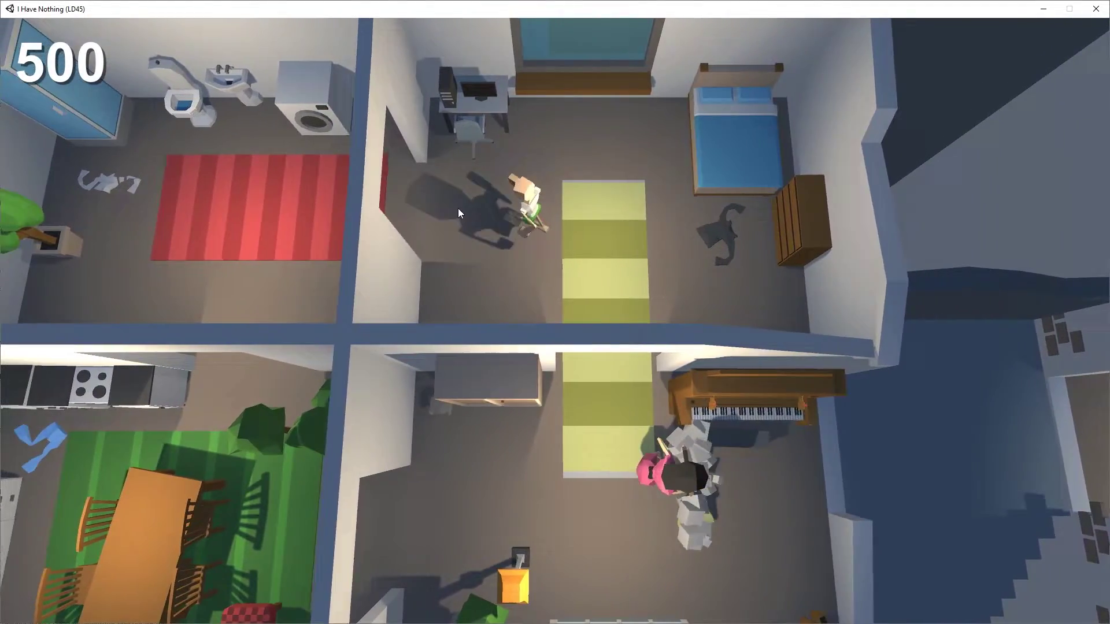
pyautogui.press('a')
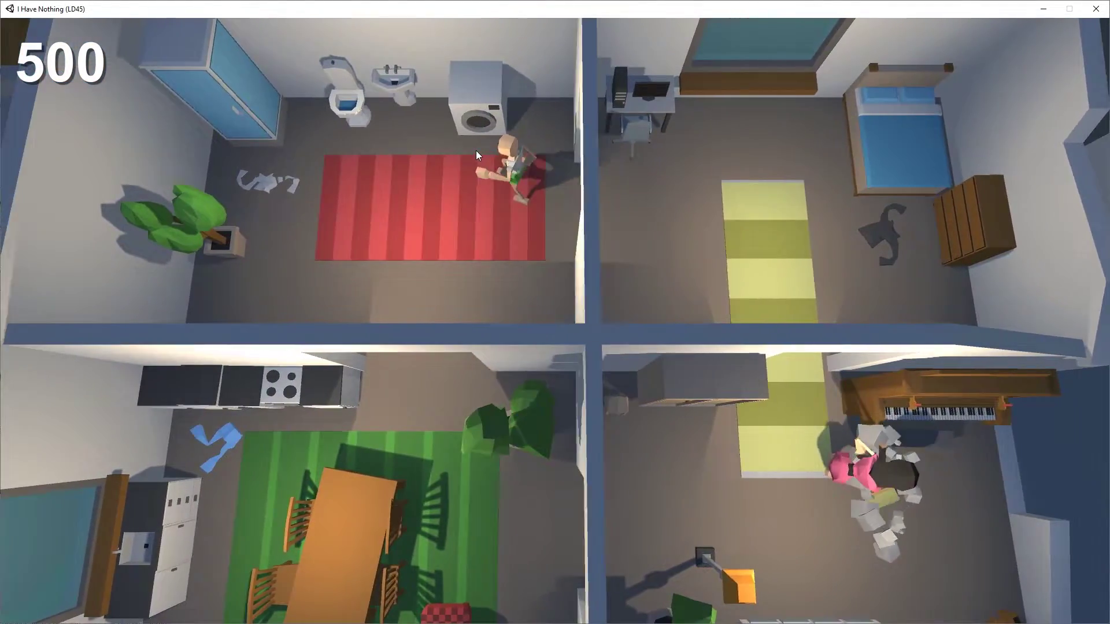
pyautogui.press('w')
pyautogui.click(497, 125)
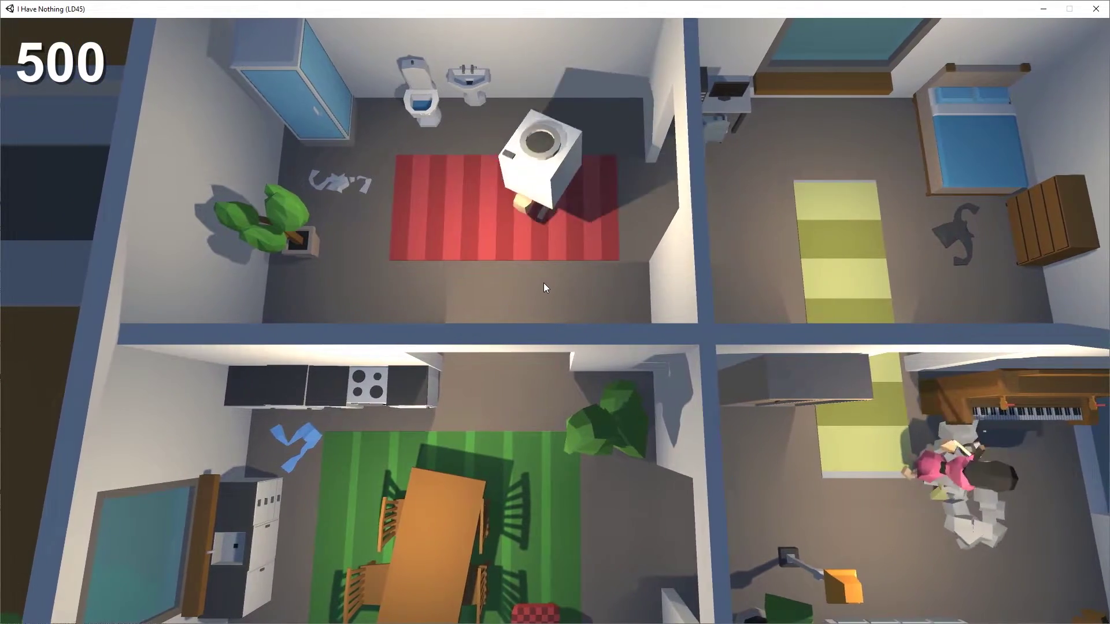
pyautogui.press('s')
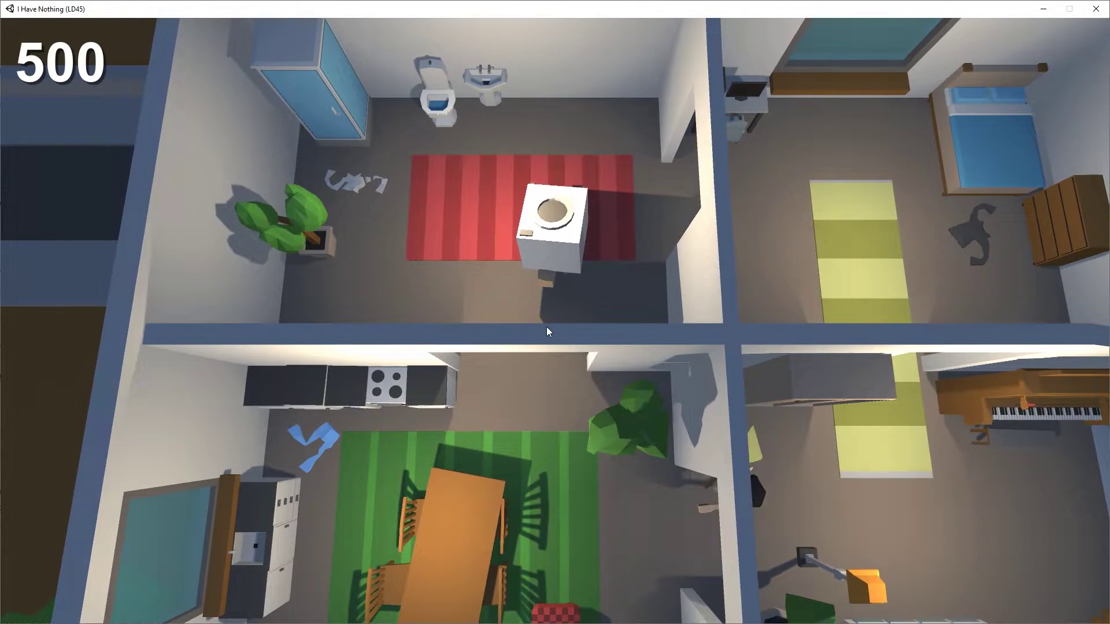
pyautogui.click(546, 327)
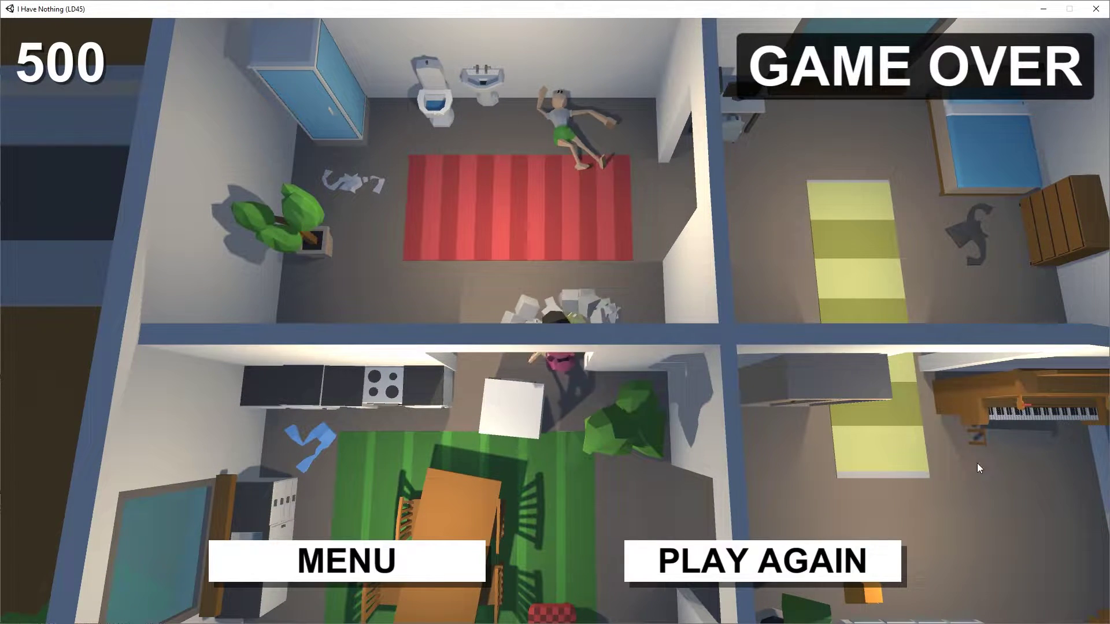
# Step: Start a new game, grab the item by the lamp and drop it upstairs for points
pyautogui.click(834, 565)
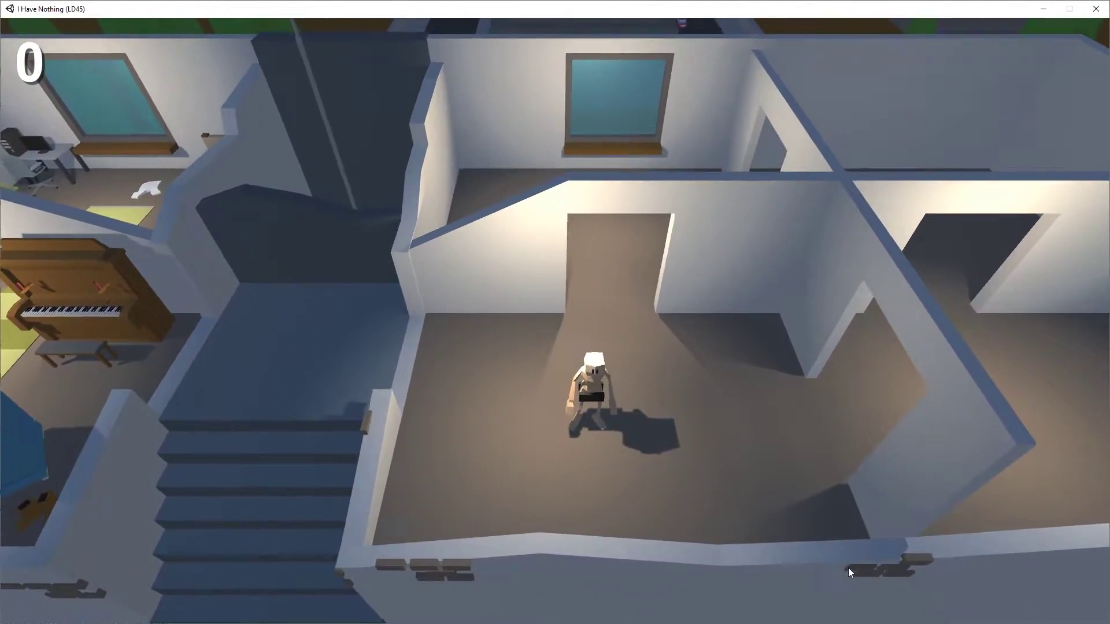
pyautogui.press('a')
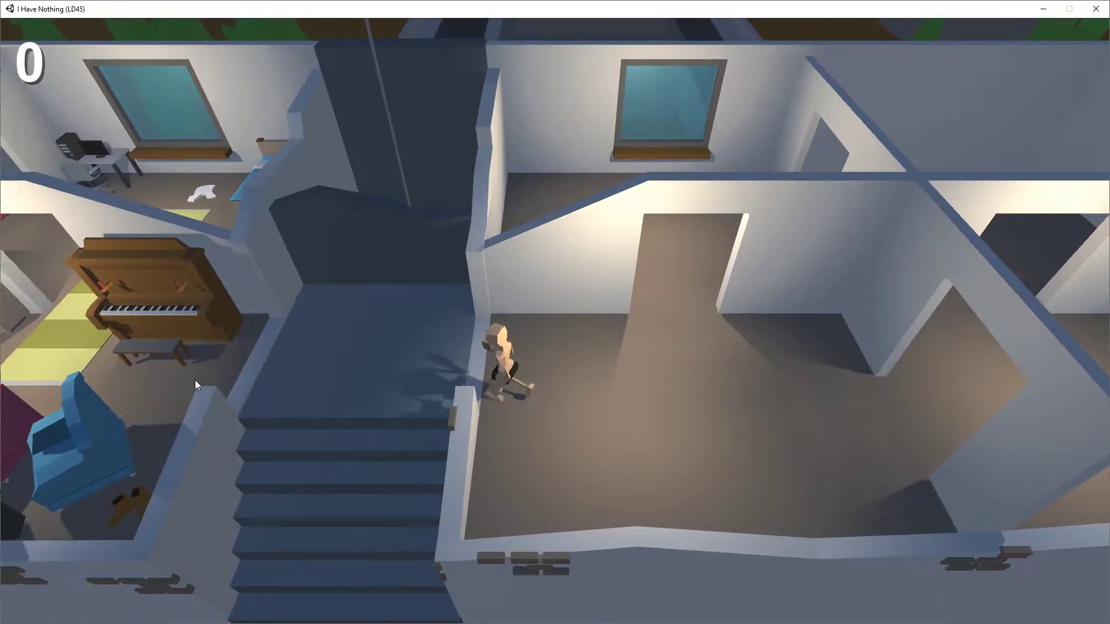
pyautogui.press('a')
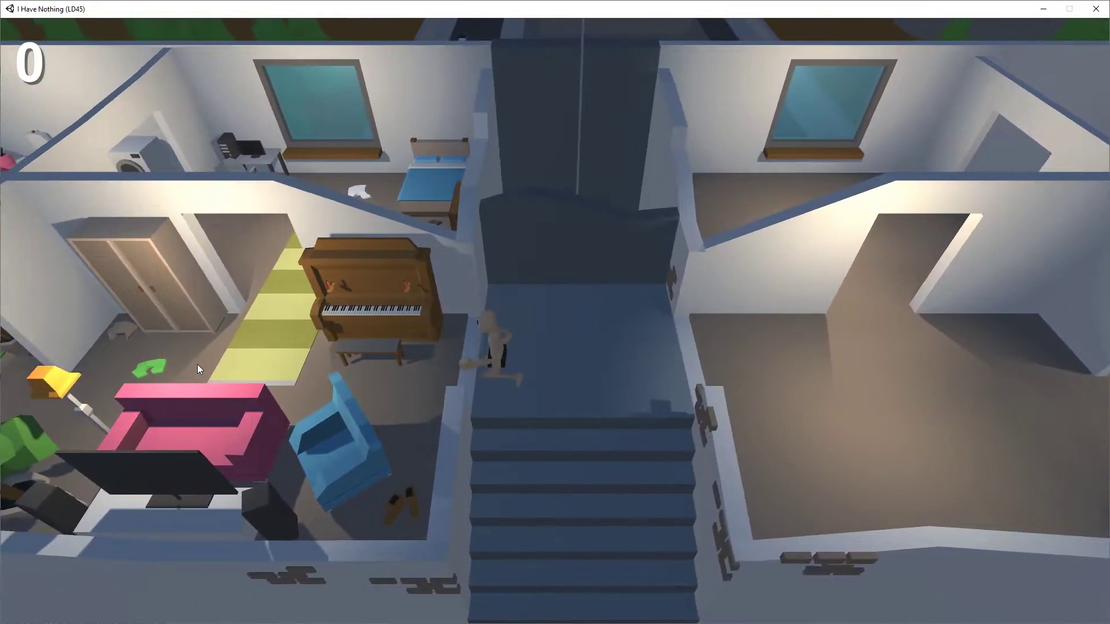
pyautogui.press('a')
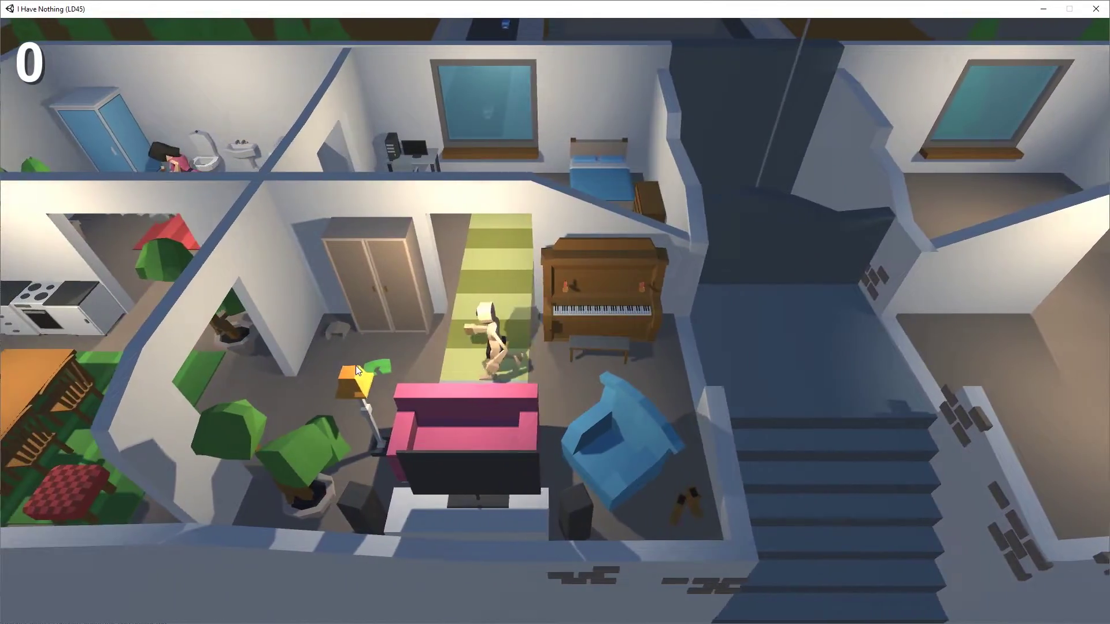
pyautogui.press('a')
pyautogui.click(532, 341)
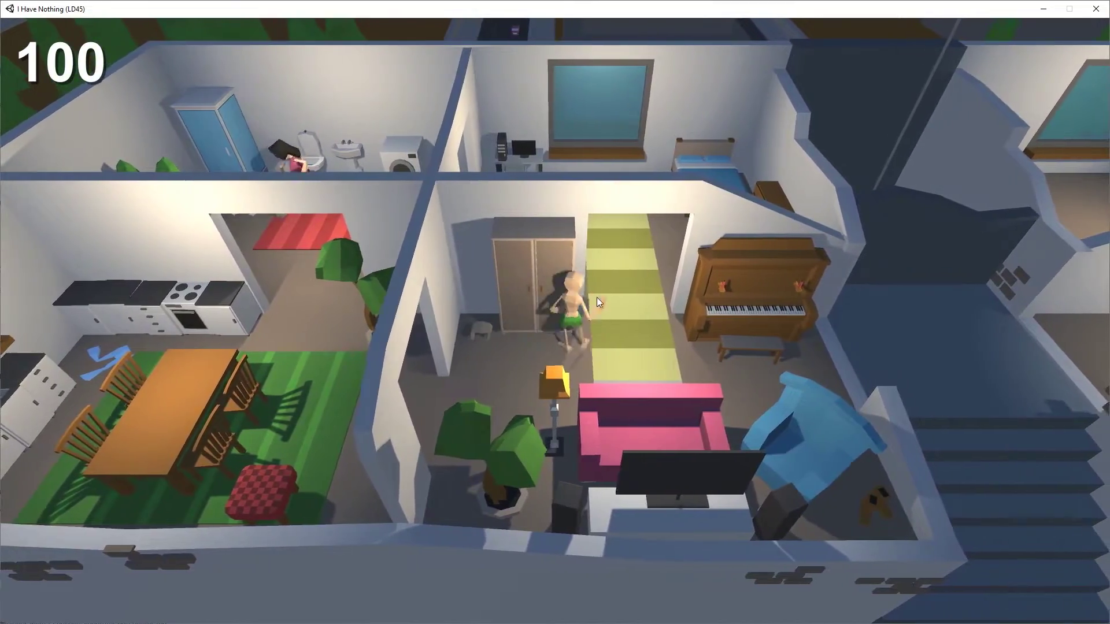
pyautogui.press('w')
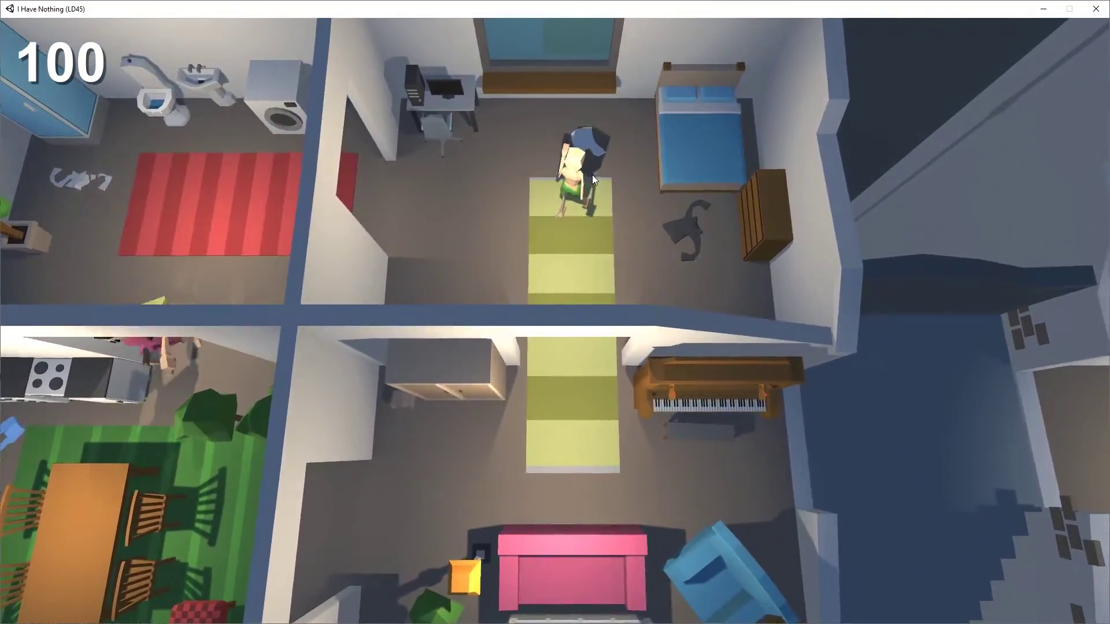
pyautogui.click(592, 174)
# Step: Knock over the study desk and throw it into the upper bedroom
pyautogui.press('s')
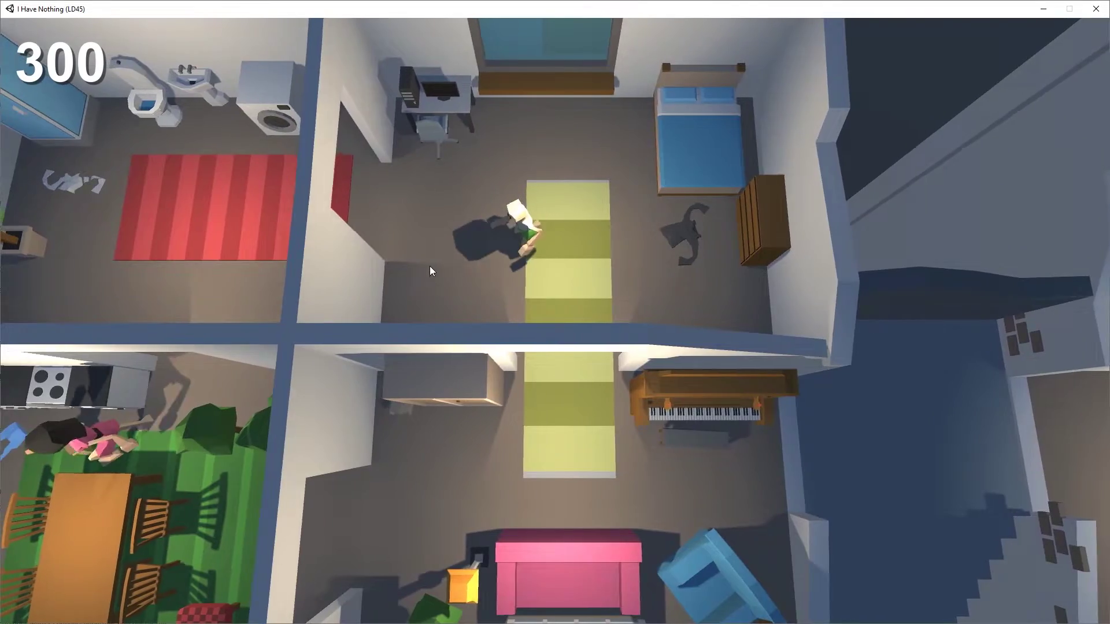
pyautogui.press('w')
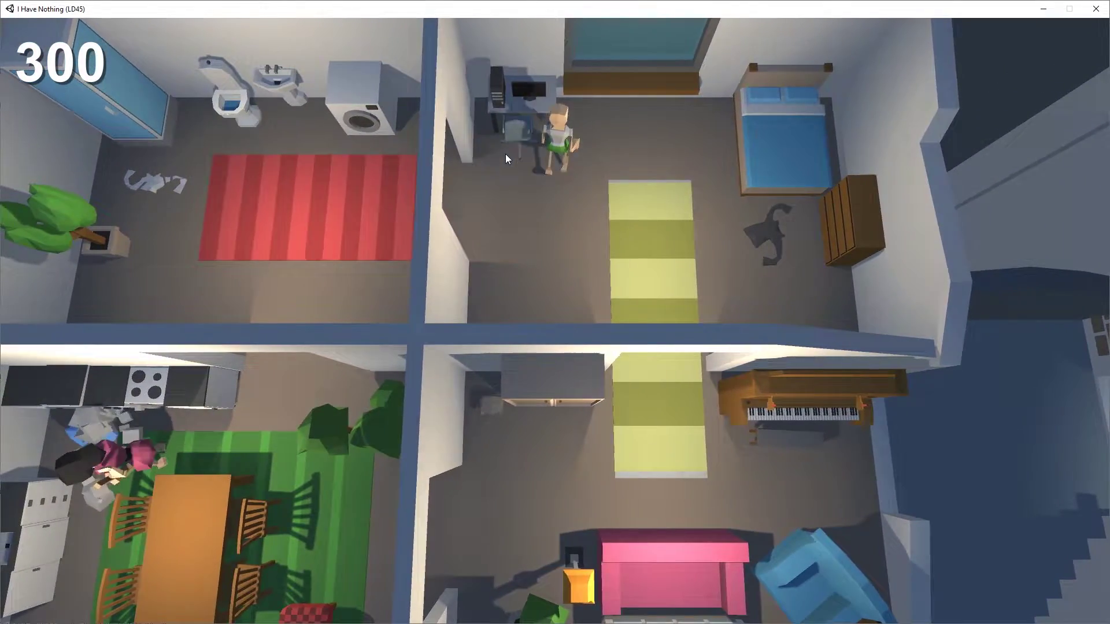
pyautogui.click(506, 153)
pyautogui.press('s')
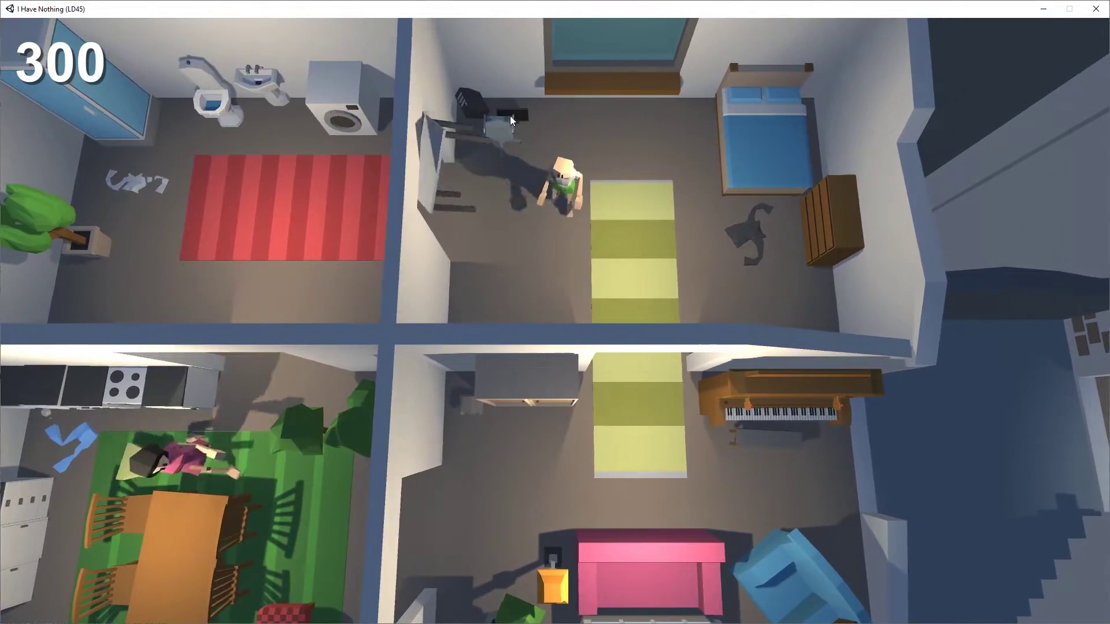
pyautogui.press('w')
pyautogui.click(483, 102)
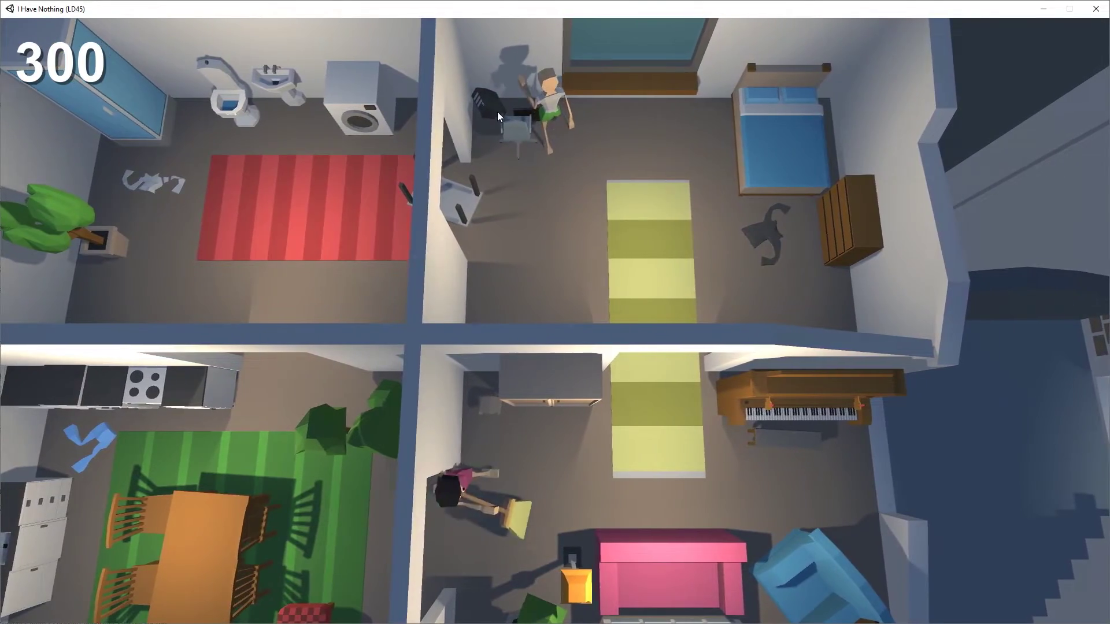
pyautogui.press('s')
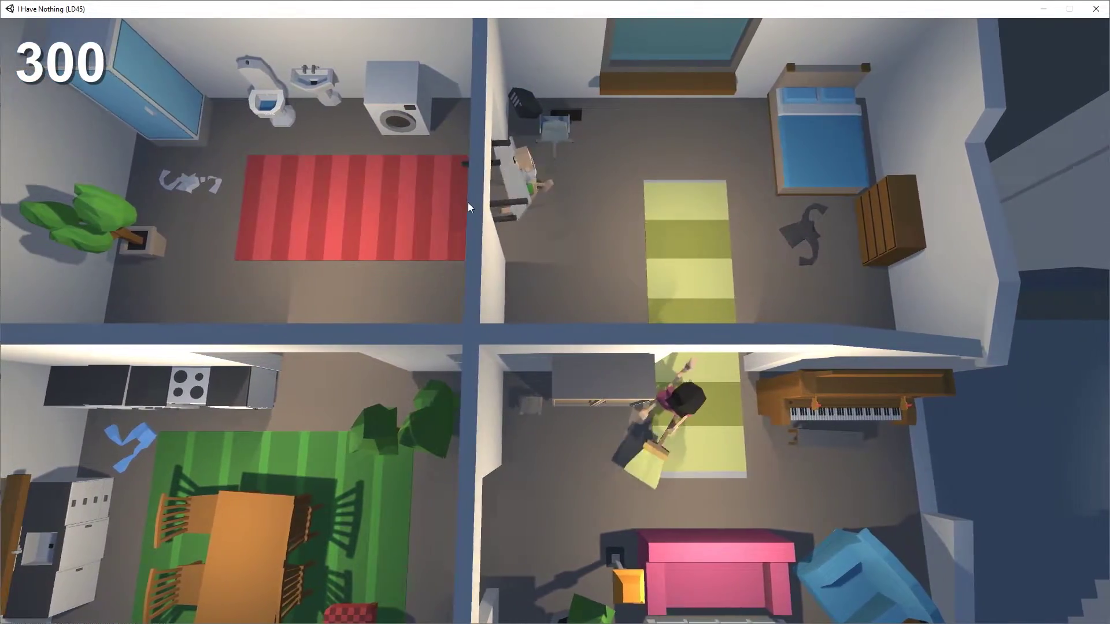
pyautogui.press('a')
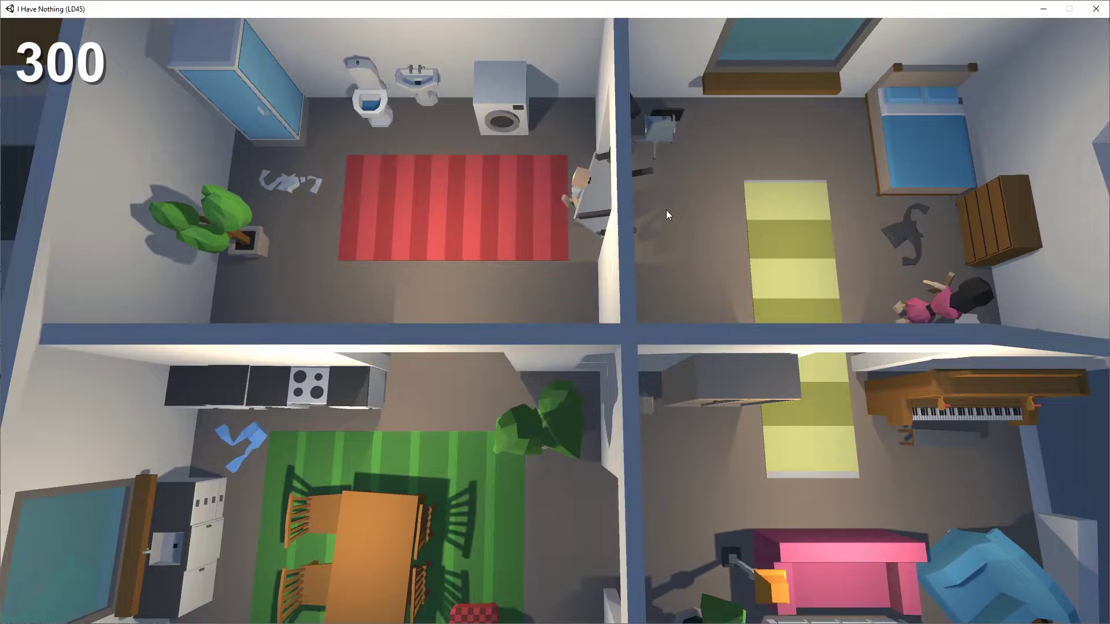
pyautogui.click(665, 210)
# Step: Walk out of the bathroom, down through the kitchen, to the living-room piano
pyautogui.press('a')
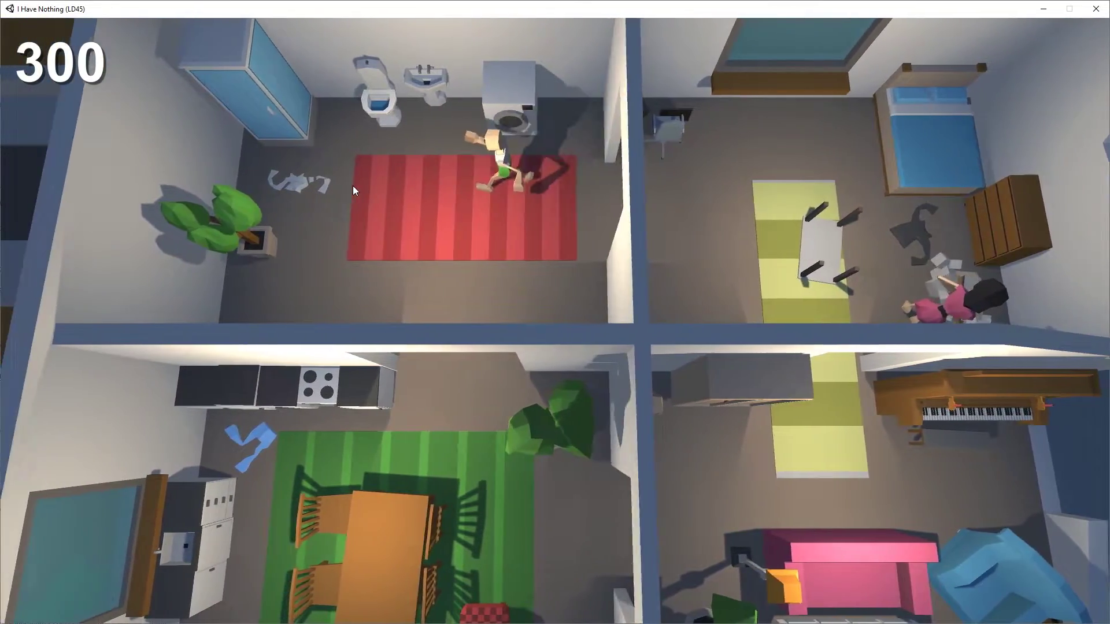
pyautogui.press('a')
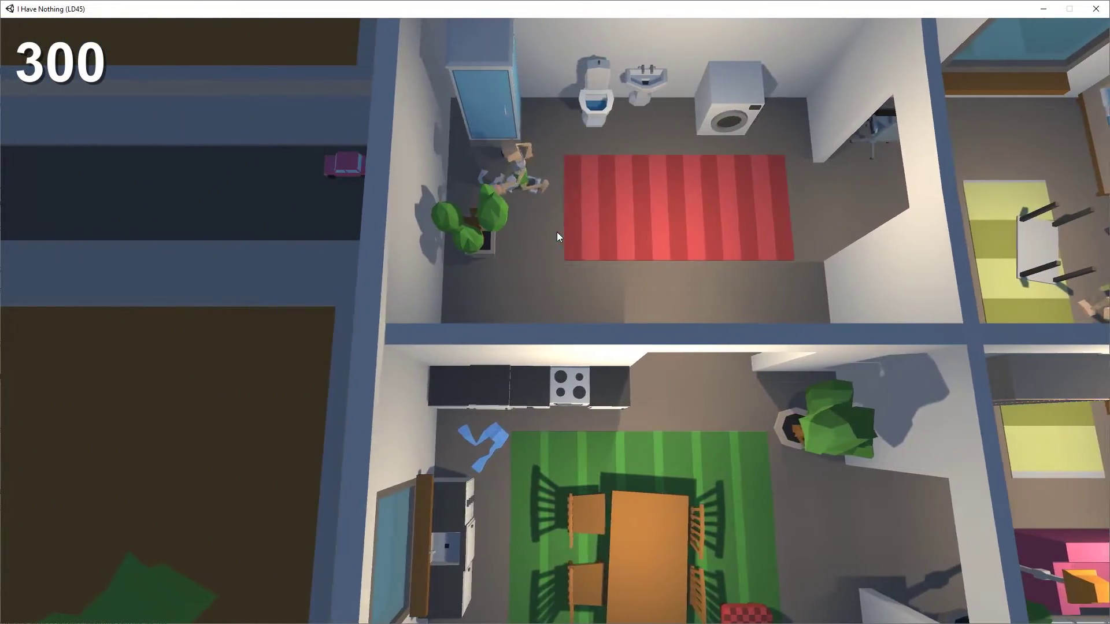
pyautogui.press('s')
pyautogui.press('d')
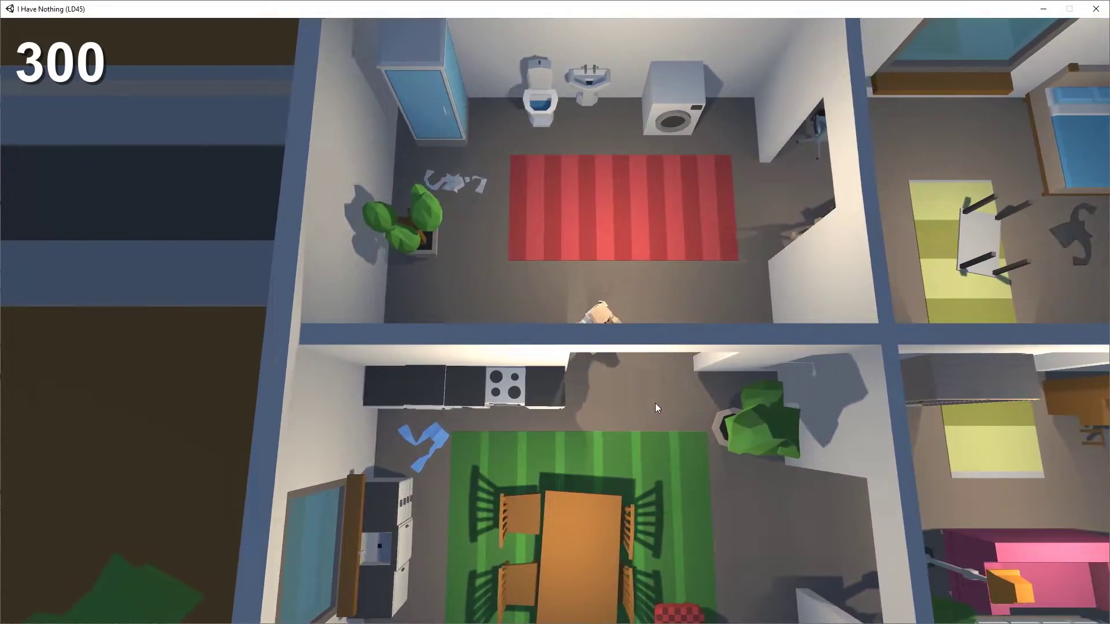
pyautogui.press('s')
pyautogui.press('d')
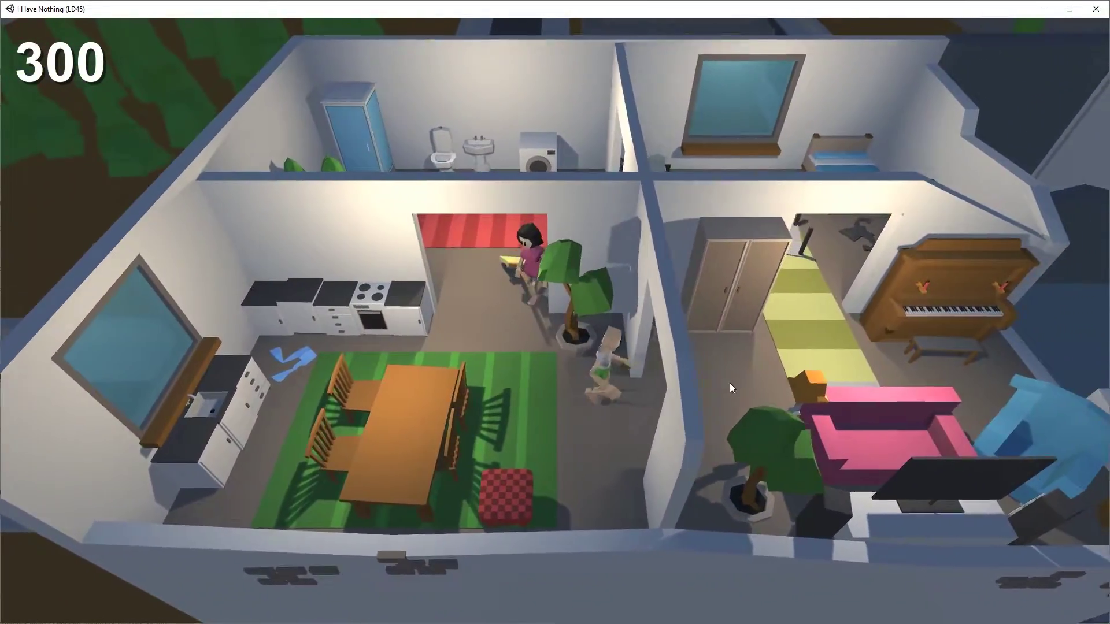
pyautogui.press('d')
pyautogui.press('w')
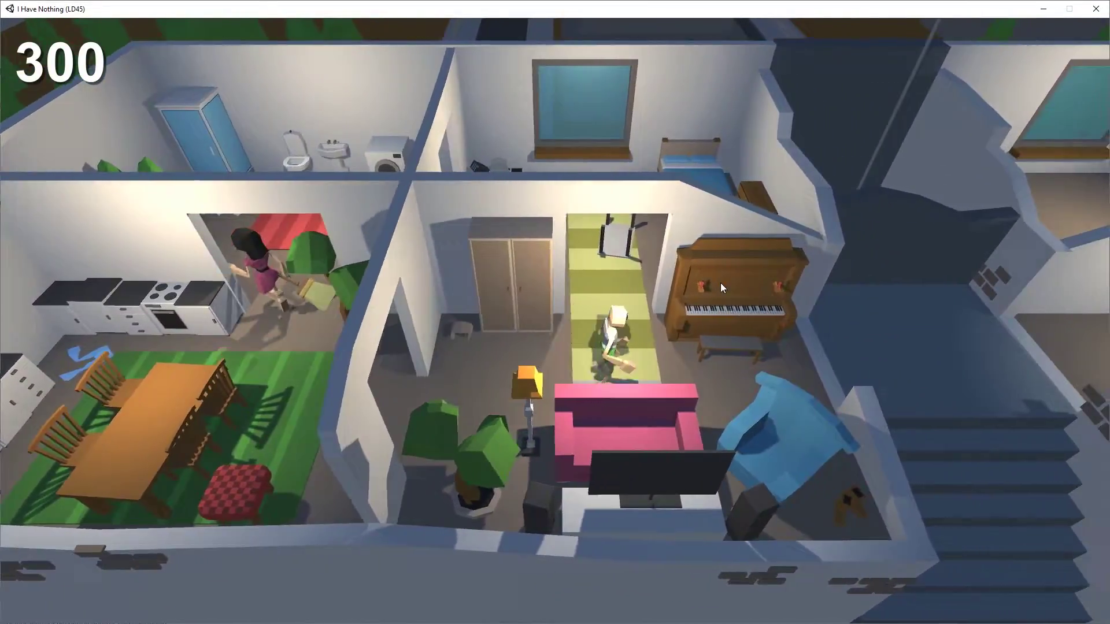
# Step: Pull the piano left, then throw the small table into the empty right room
pyautogui.moveTo(720, 283)
pyautogui.mouseDown()
pyautogui.moveTo(699, 402)
pyautogui.moveTo(623, 325)
pyautogui.moveTo(866, 374)
pyautogui.moveTo(906, 420)
pyautogui.moveTo(874, 442)
pyautogui.mouseUp()
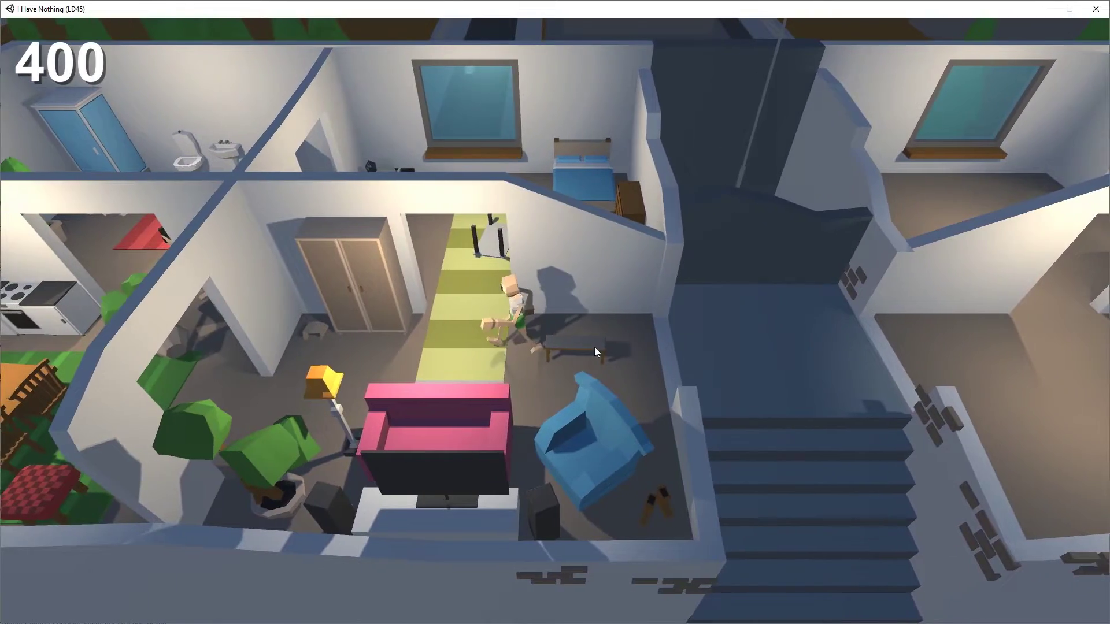
pyautogui.click(594, 347)
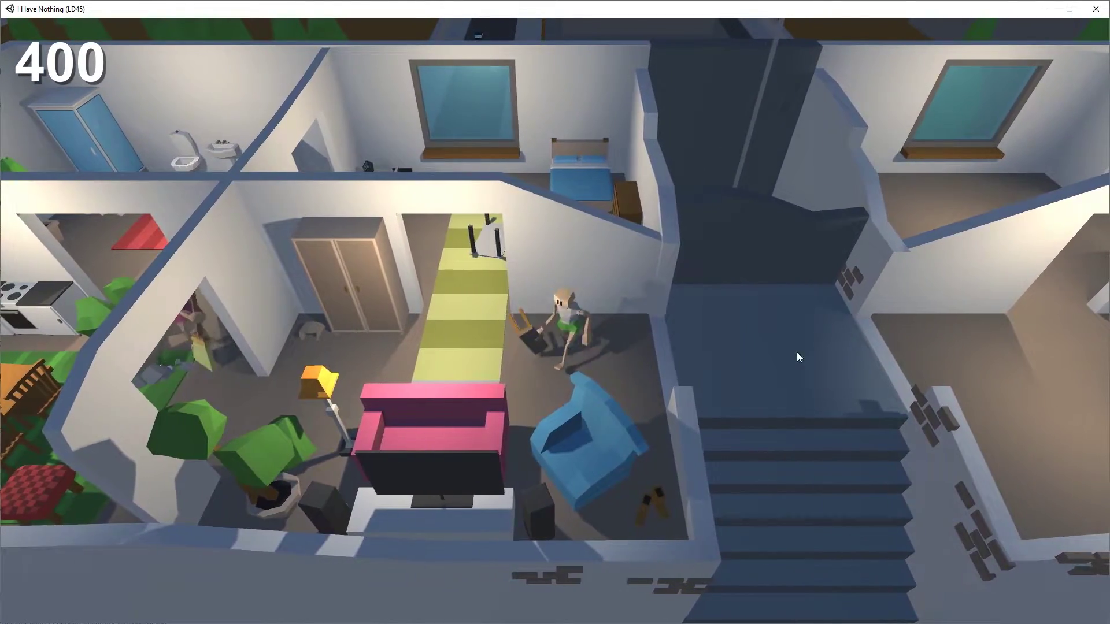
pyautogui.click(806, 348)
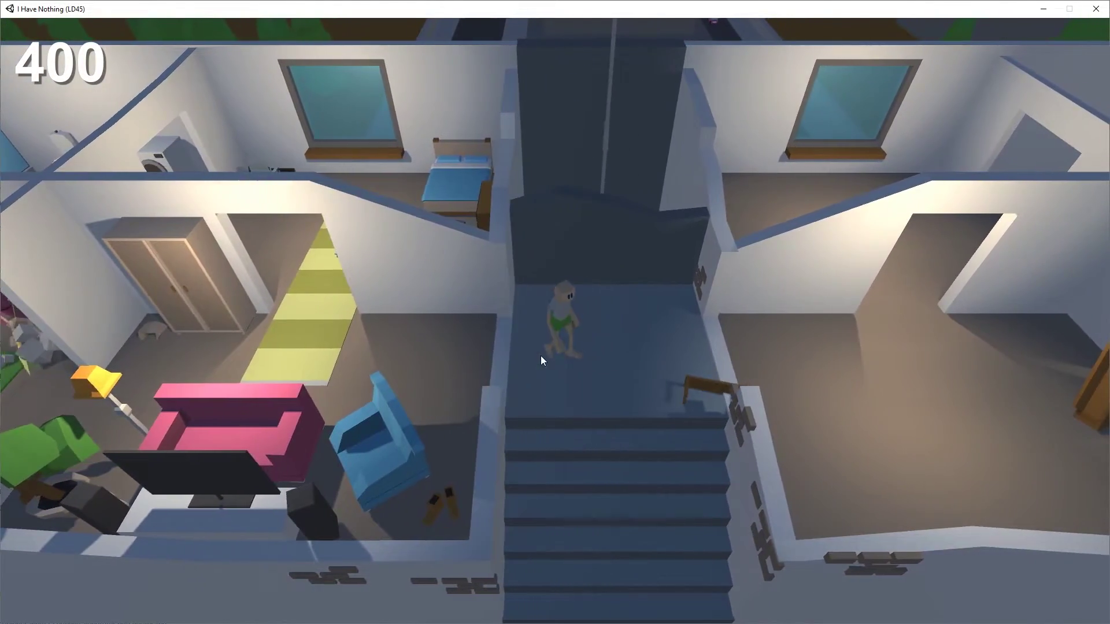
pyautogui.click(696, 381)
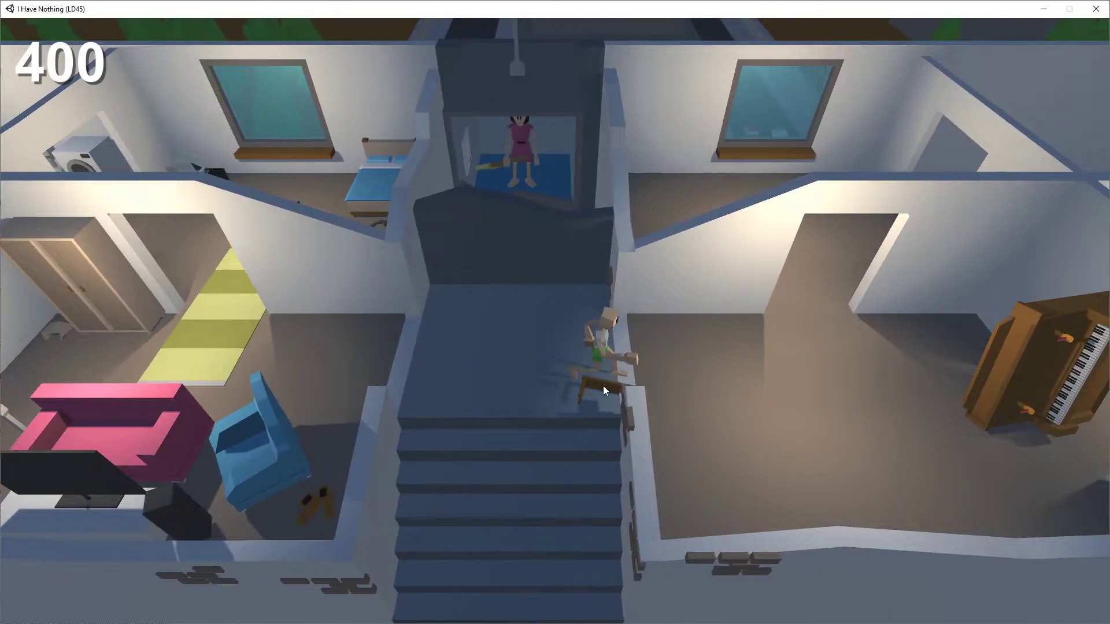
pyautogui.click(789, 398)
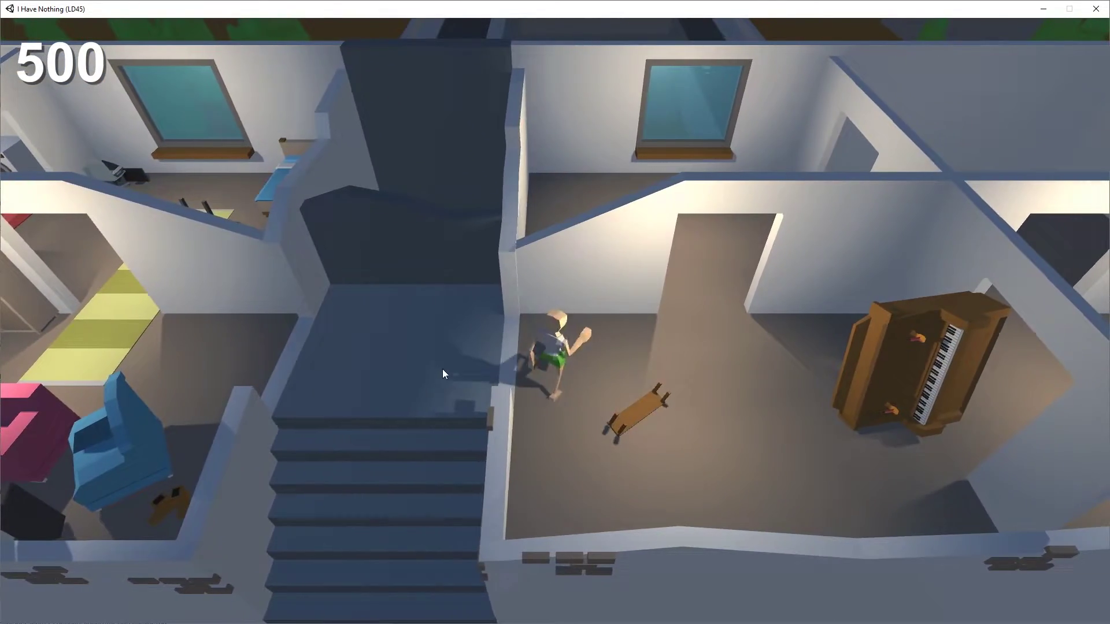
# Step: Carry the blue armchair toward the stairs, then start a new round after game over
pyautogui.click(442, 368)
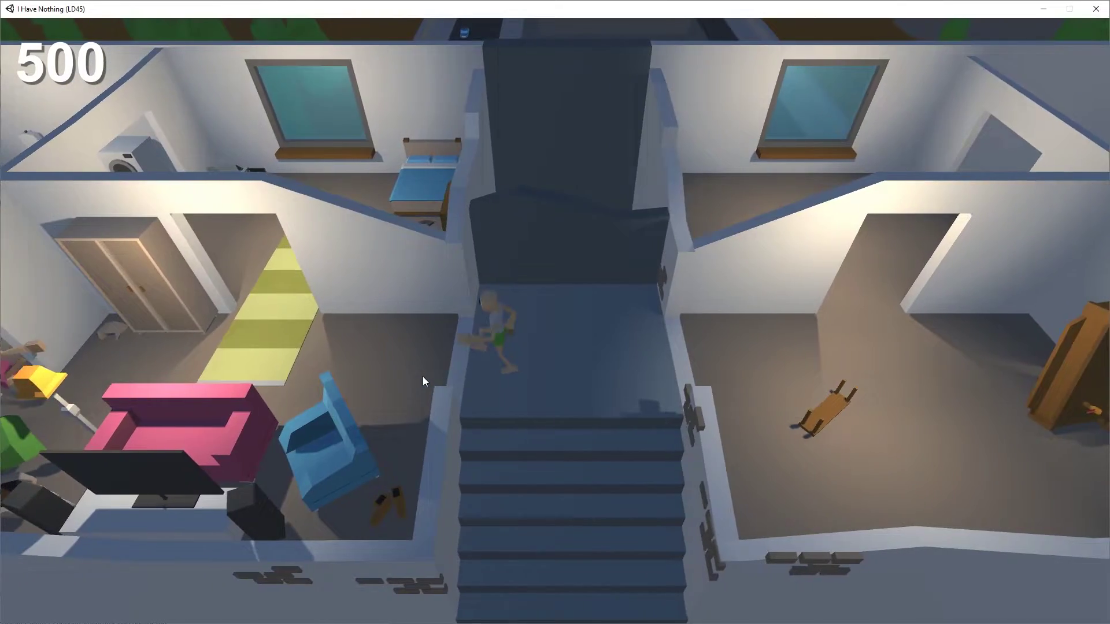
pyautogui.click(423, 376)
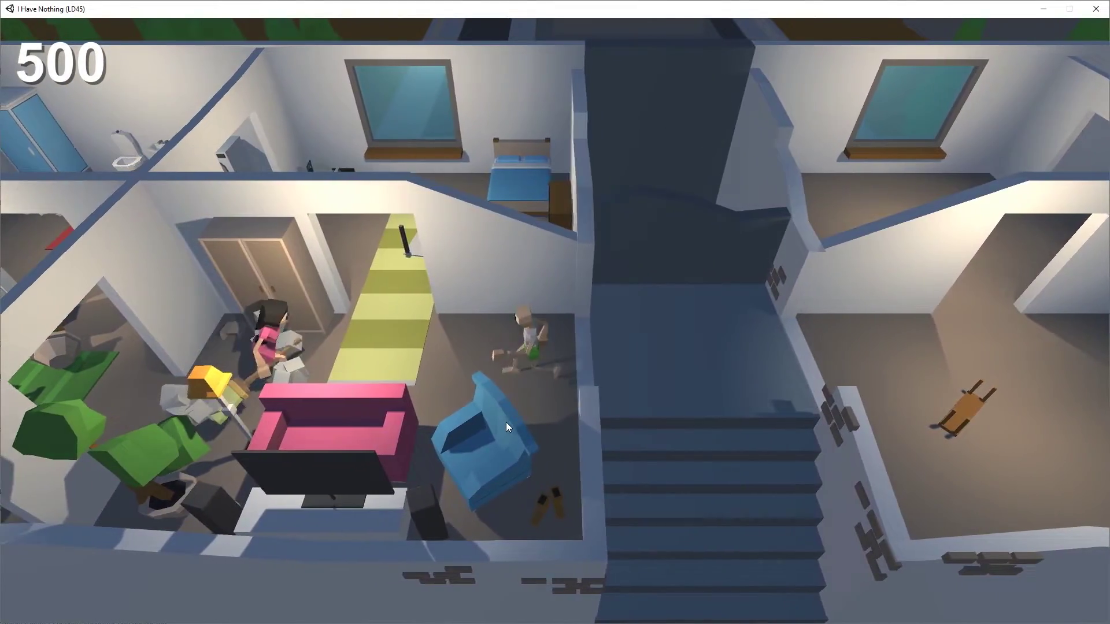
pyautogui.click(505, 422)
pyautogui.click(577, 348)
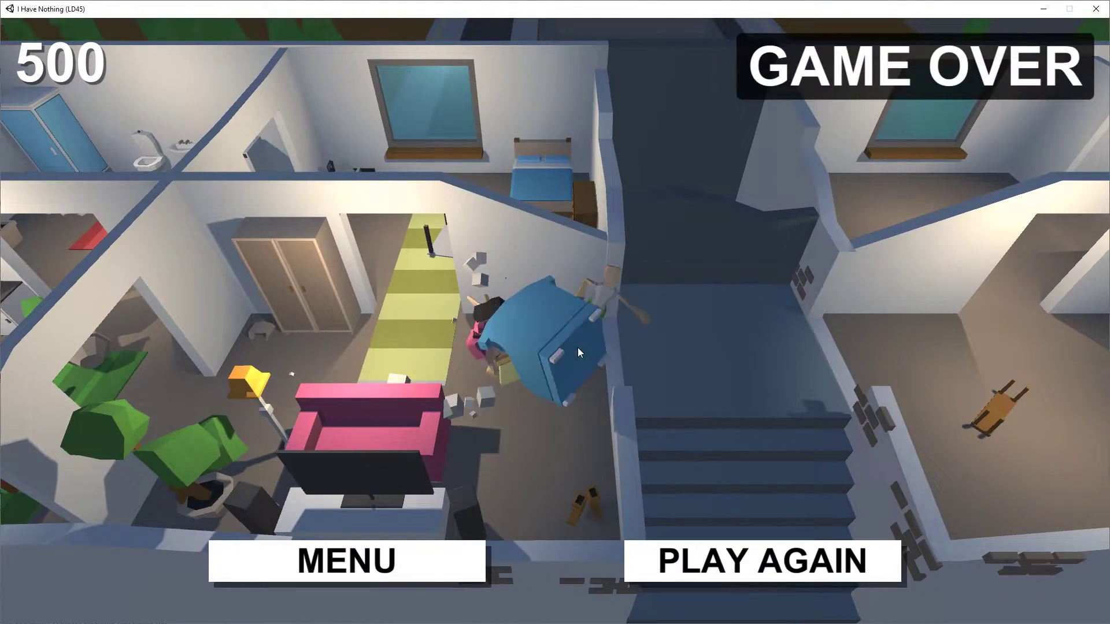
pyautogui.click(769, 563)
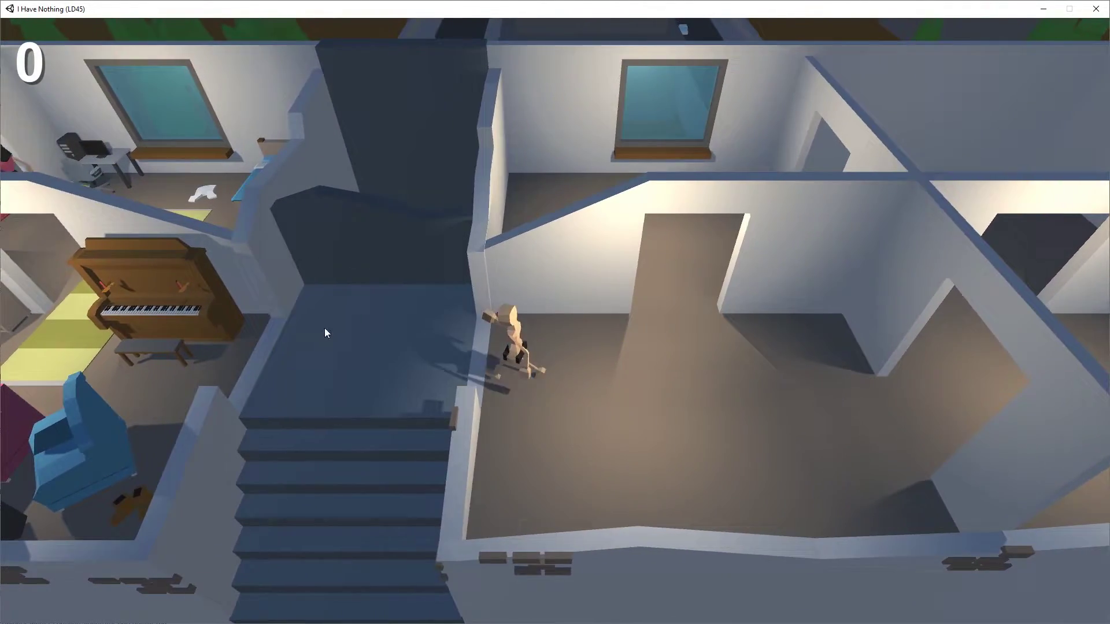
# Step: Go upstairs past the lamp, grab the white bedroom item, and return to the lower room
pyautogui.click(325, 328)
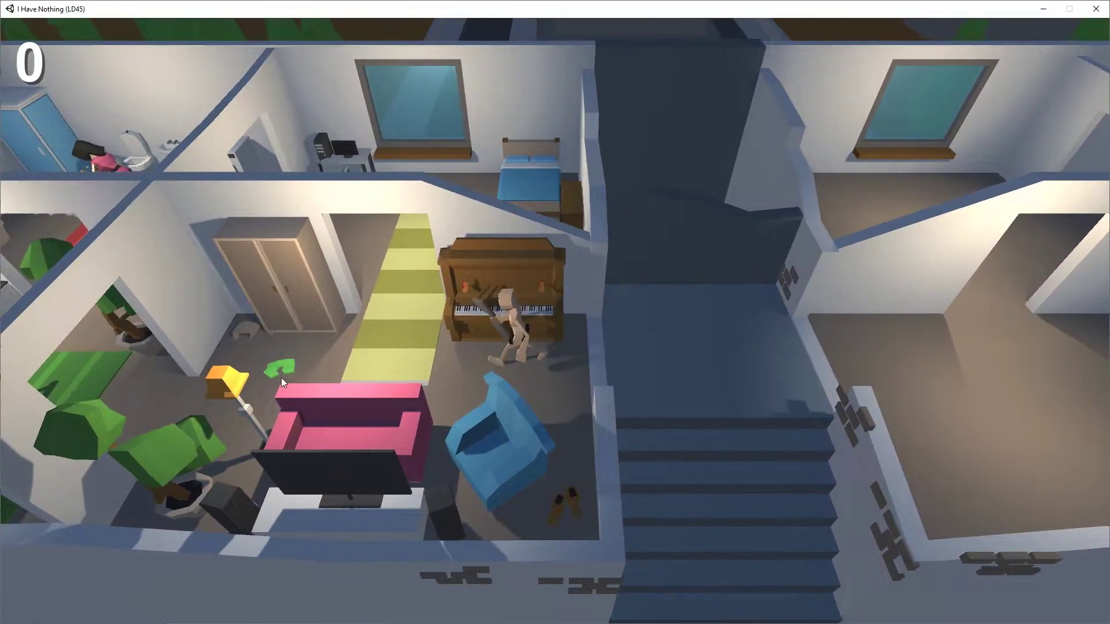
pyautogui.click(281, 378)
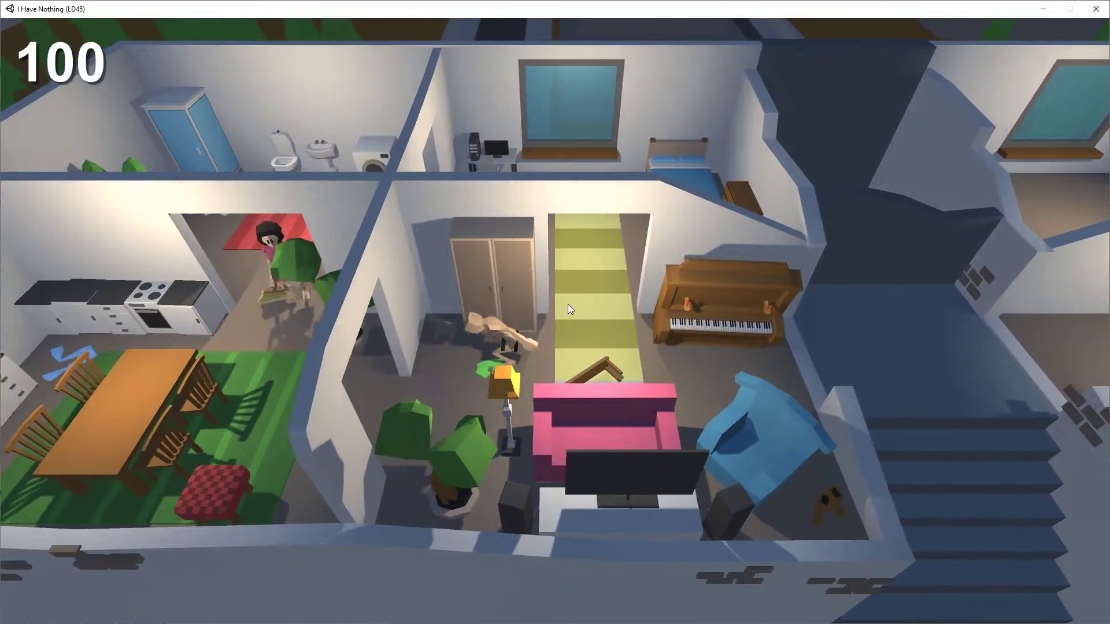
pyautogui.click(568, 304)
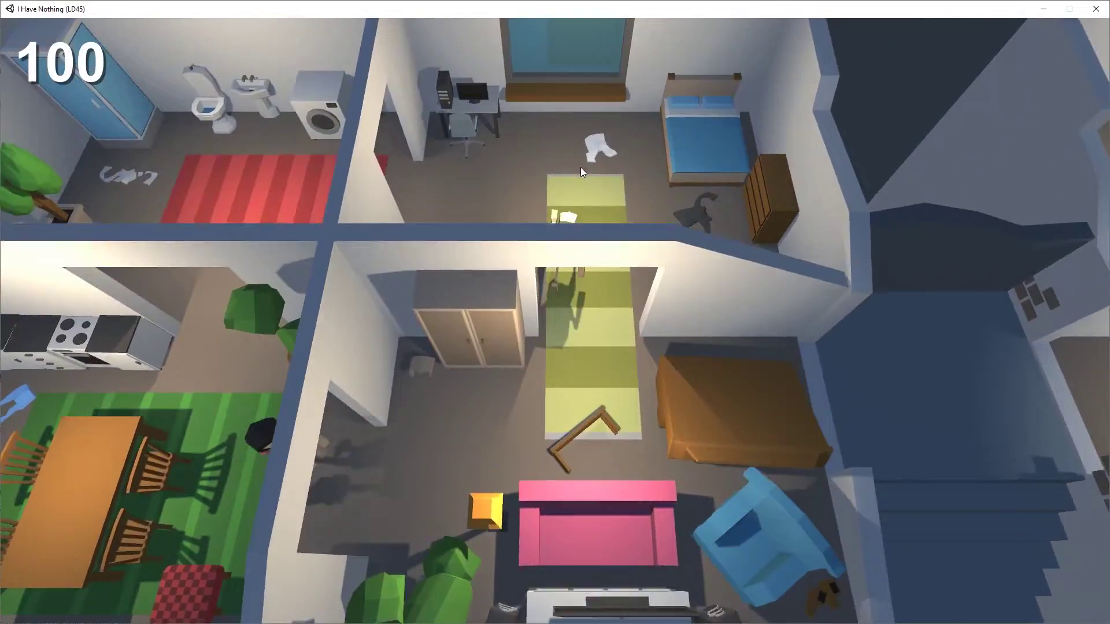
pyautogui.click(580, 168)
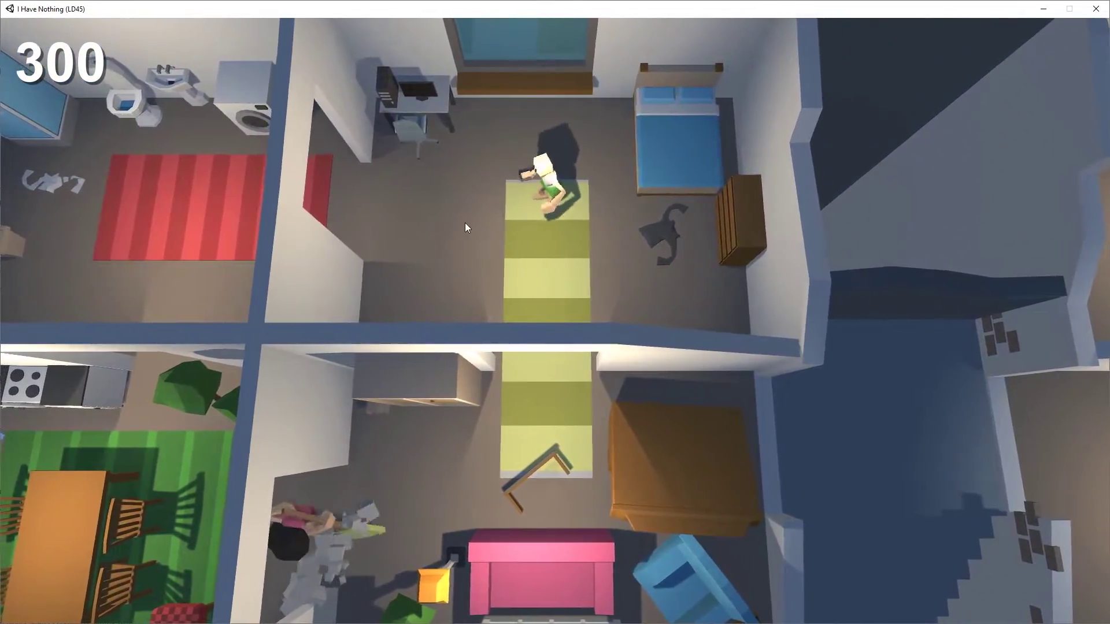
pyautogui.click(464, 223)
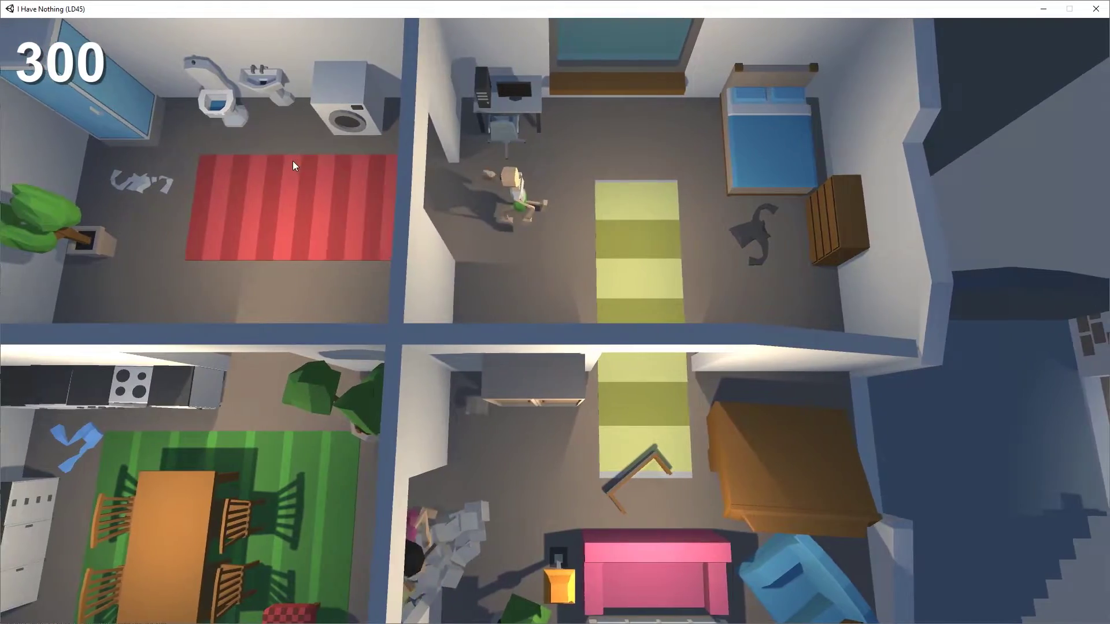
pyautogui.click(292, 160)
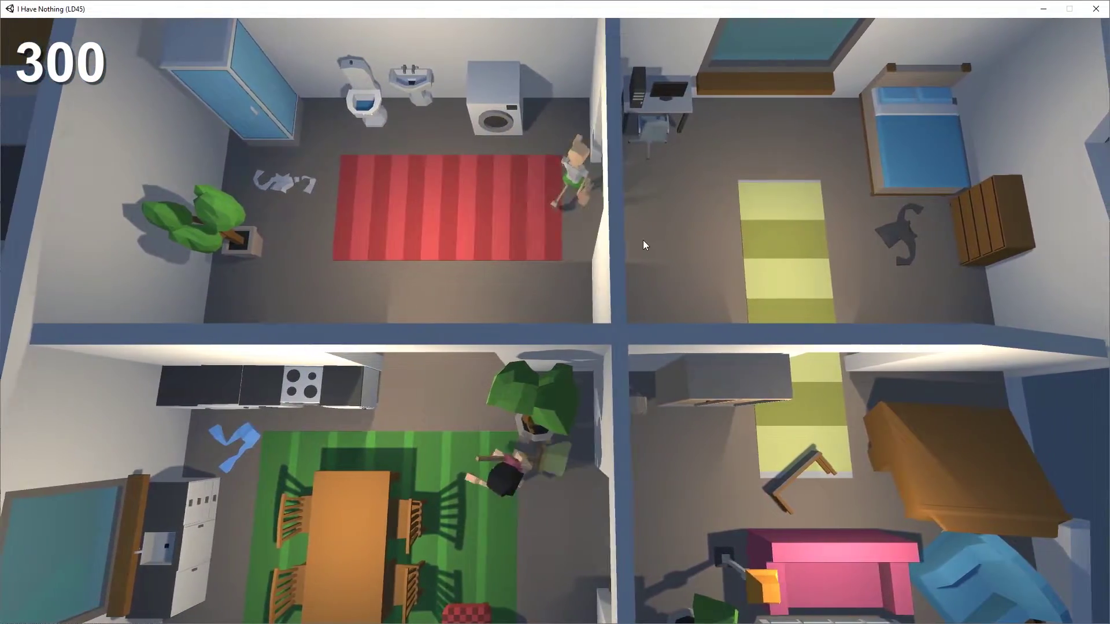
pyautogui.click(664, 270)
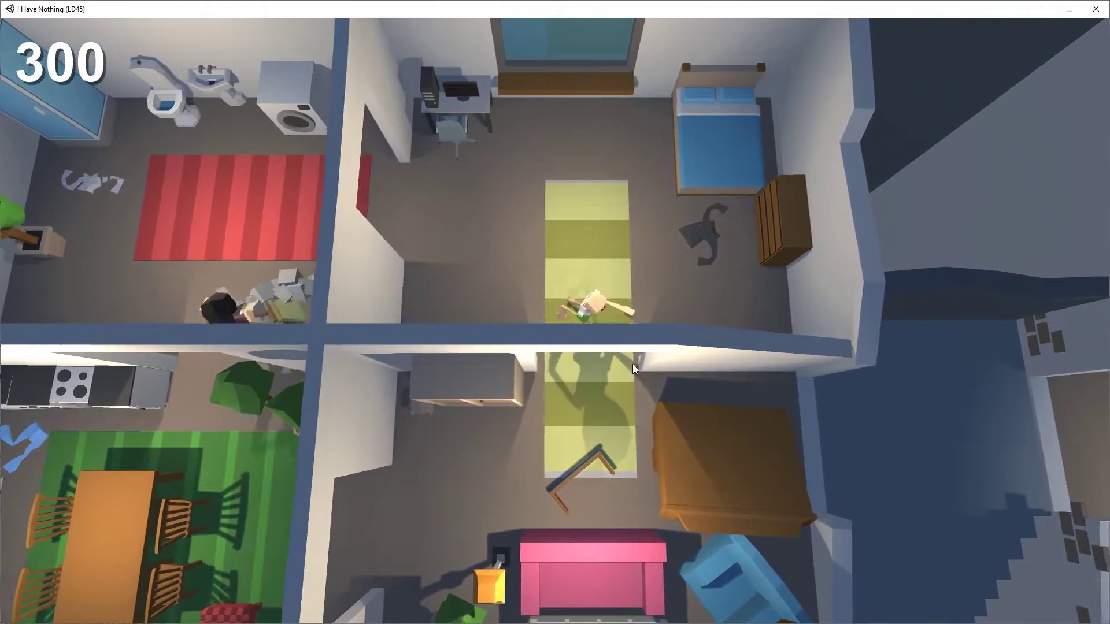
pyautogui.click(631, 382)
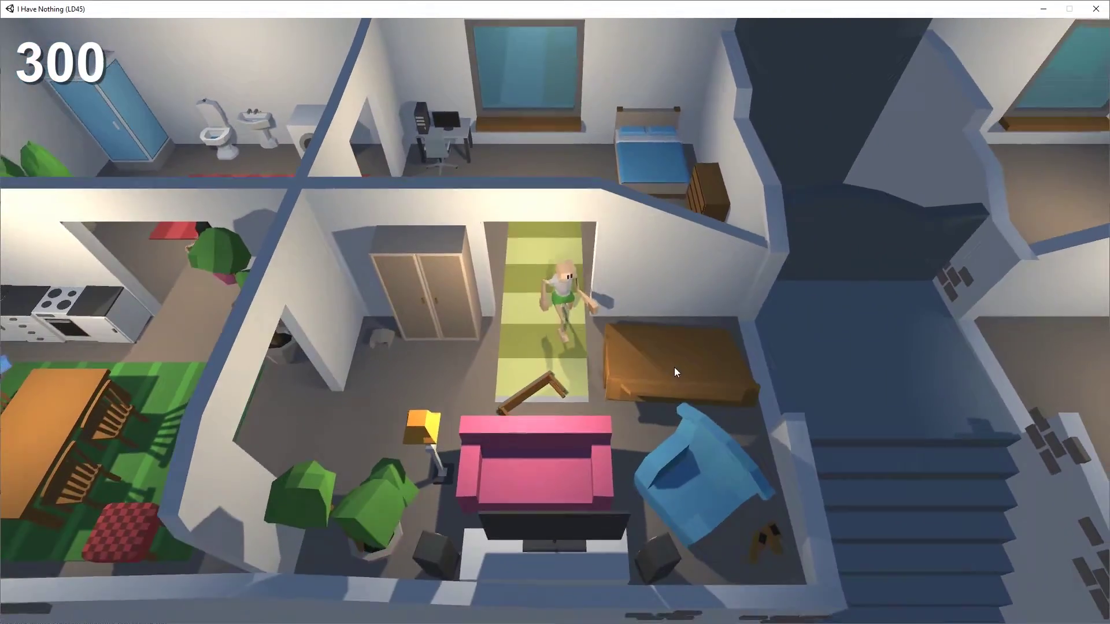
# Step: Pick up the brown piano and throw it into the right room, reaching 400 points
pyautogui.click(673, 367)
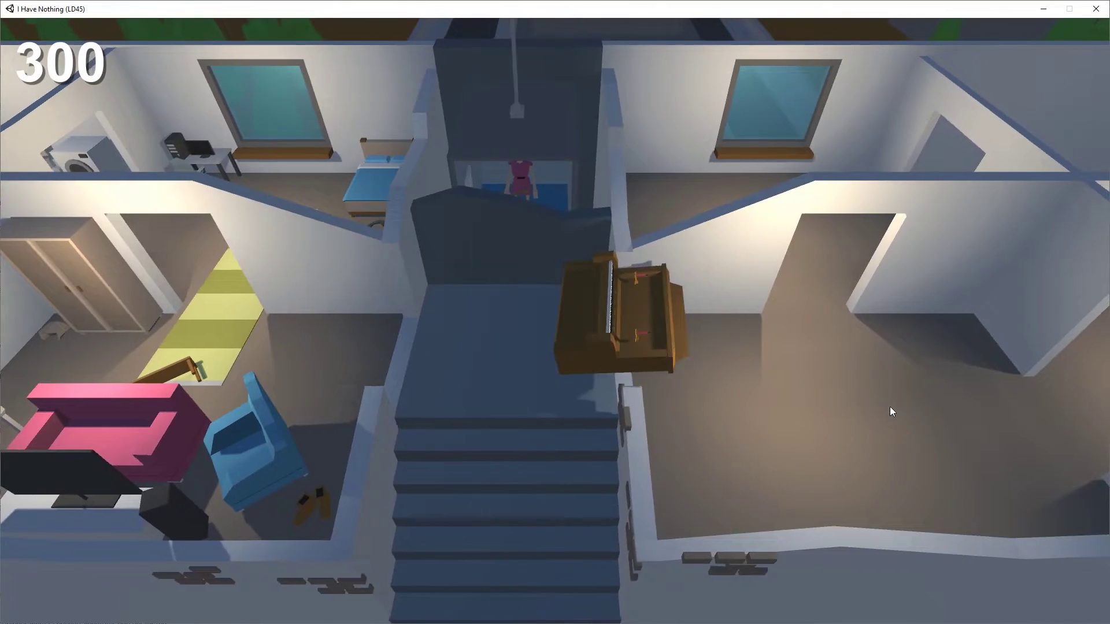
pyautogui.click(889, 407)
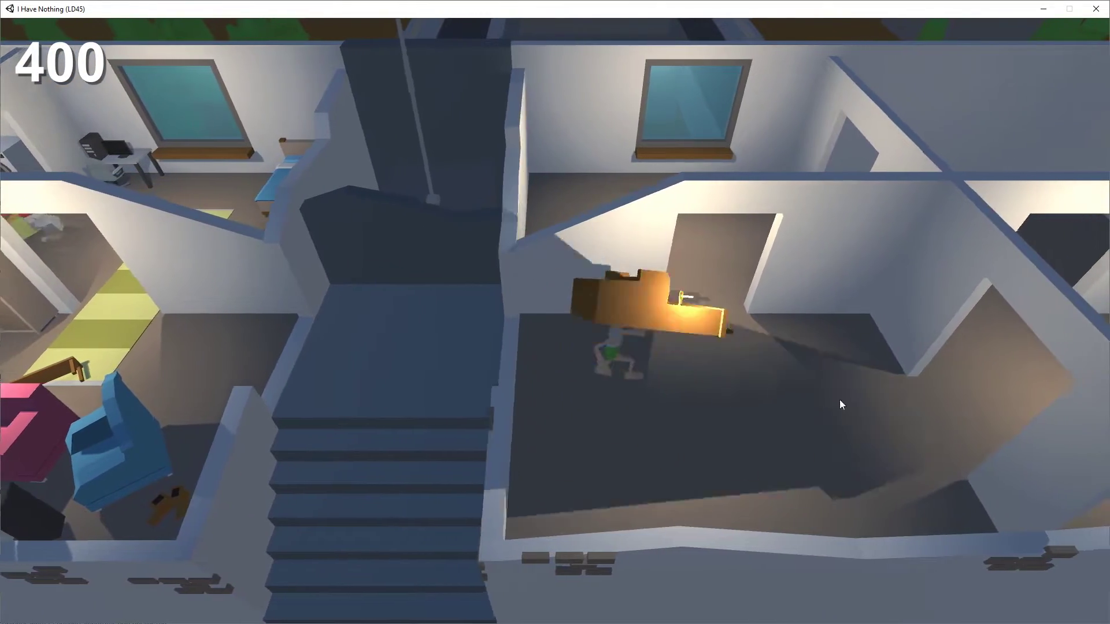